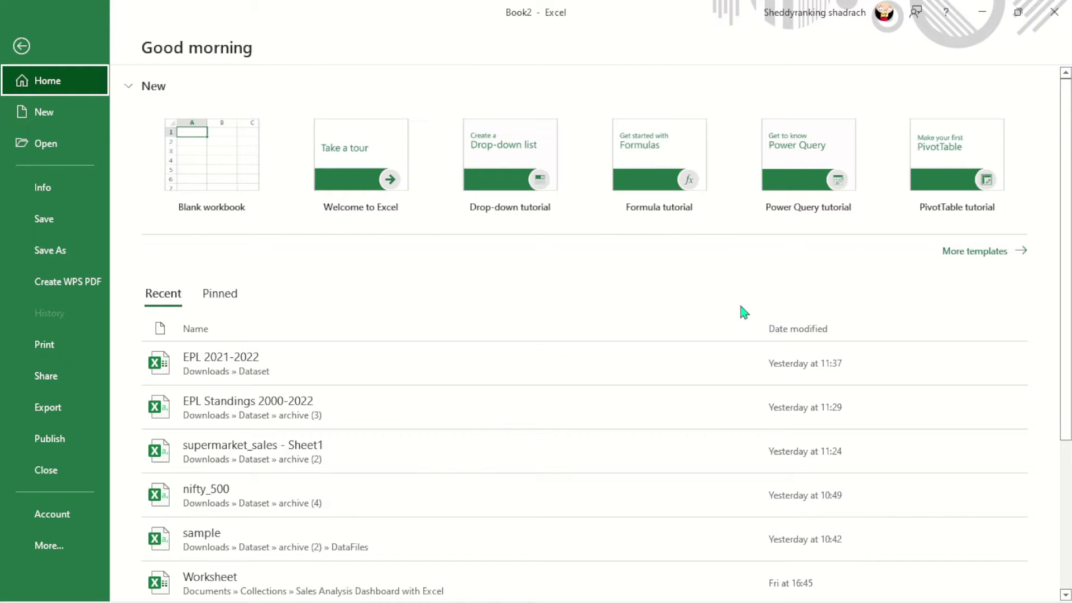
Create a new blank workbook, Book3, from the Excel start screen
{"action": "left_click", "coordinate": [237, 182]}
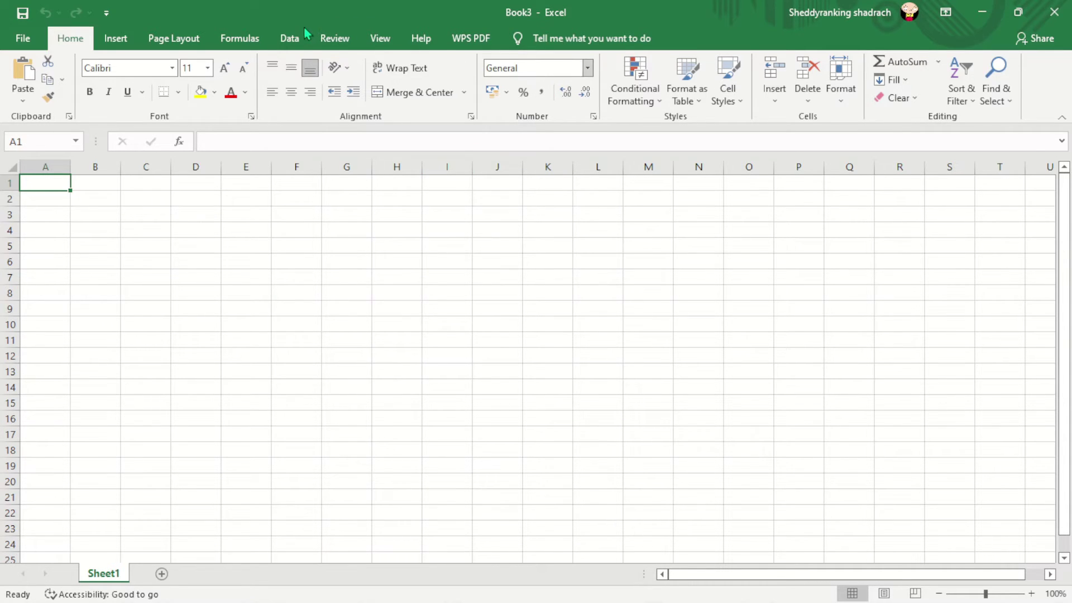
Show Existing Connections limited to connection files on this computer
{"action": "left_click", "coordinate": [292, 38]}
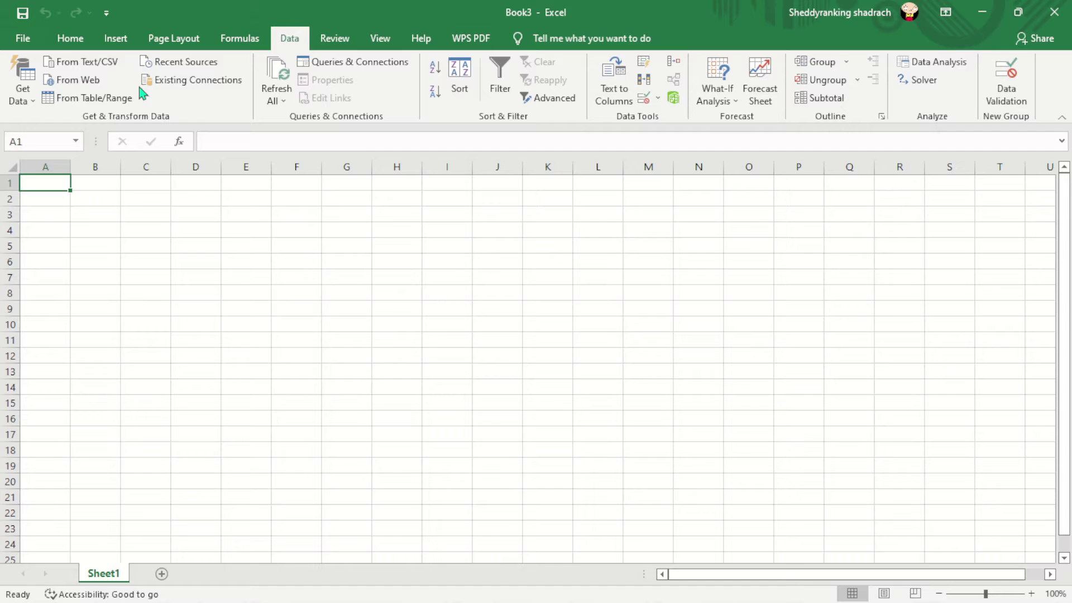
{"action": "left_click", "coordinate": [195, 84]}
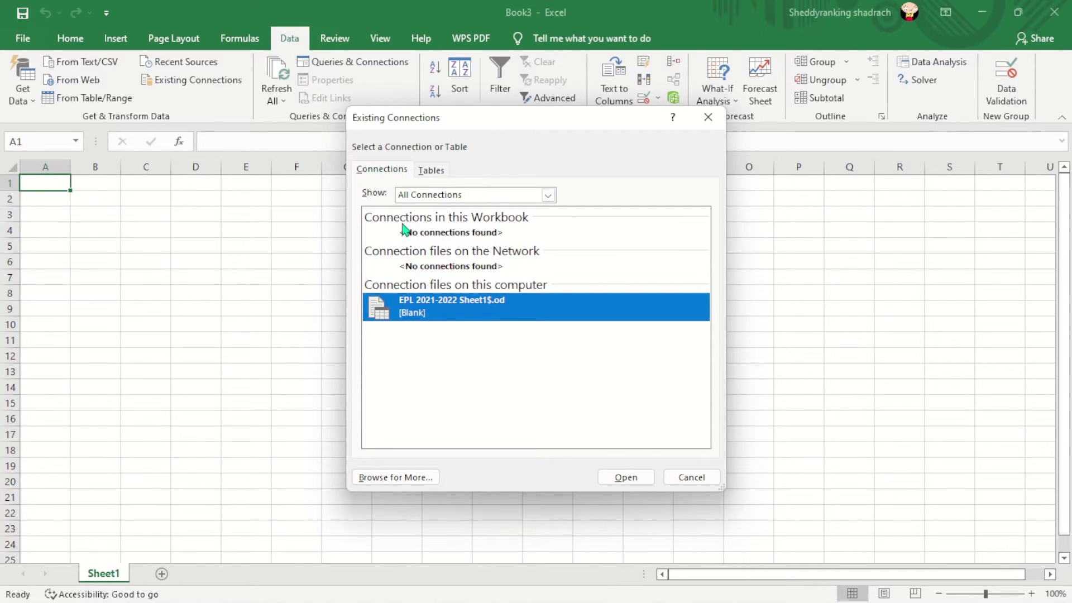
{"action": "left_click", "coordinate": [545, 197]}
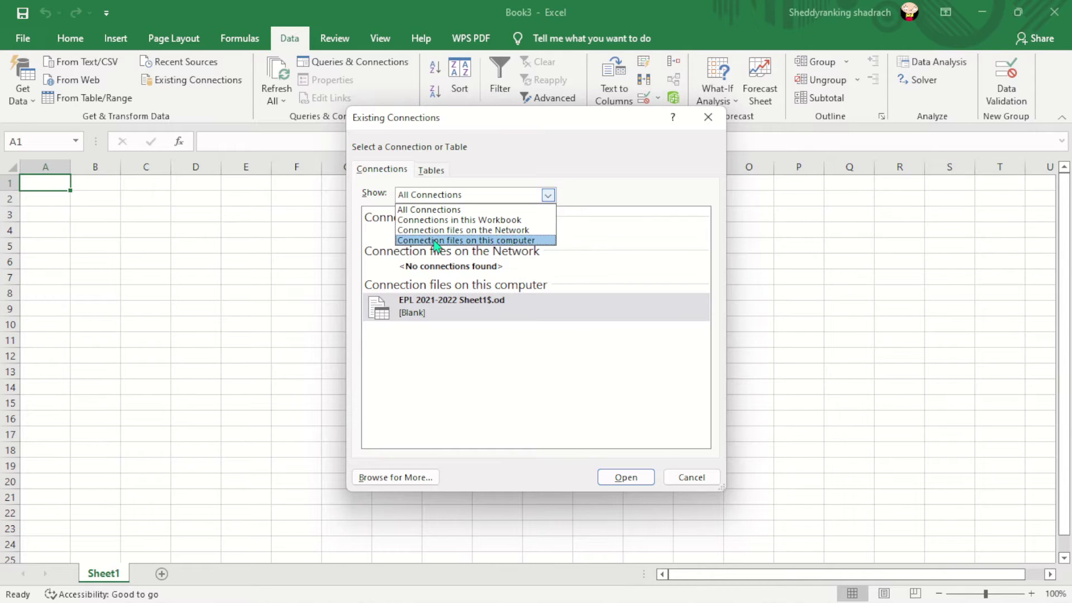
{"action": "left_click", "coordinate": [477, 241]}
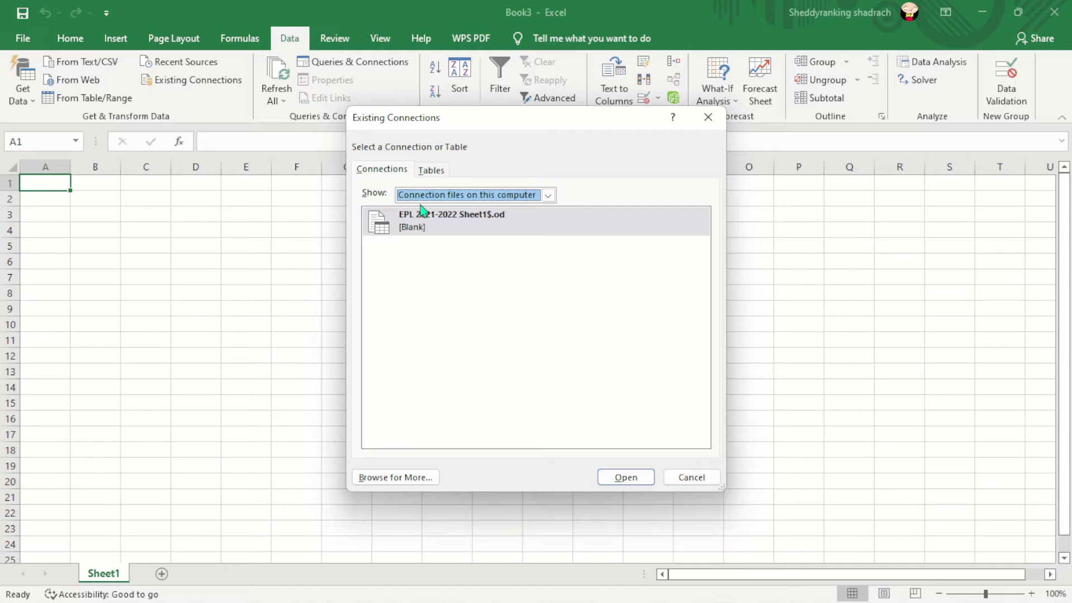
Choose the sampledatafoodsales workbook in Downloads > Dataset as the connection's data source
{"action": "left_click", "coordinate": [399, 484]}
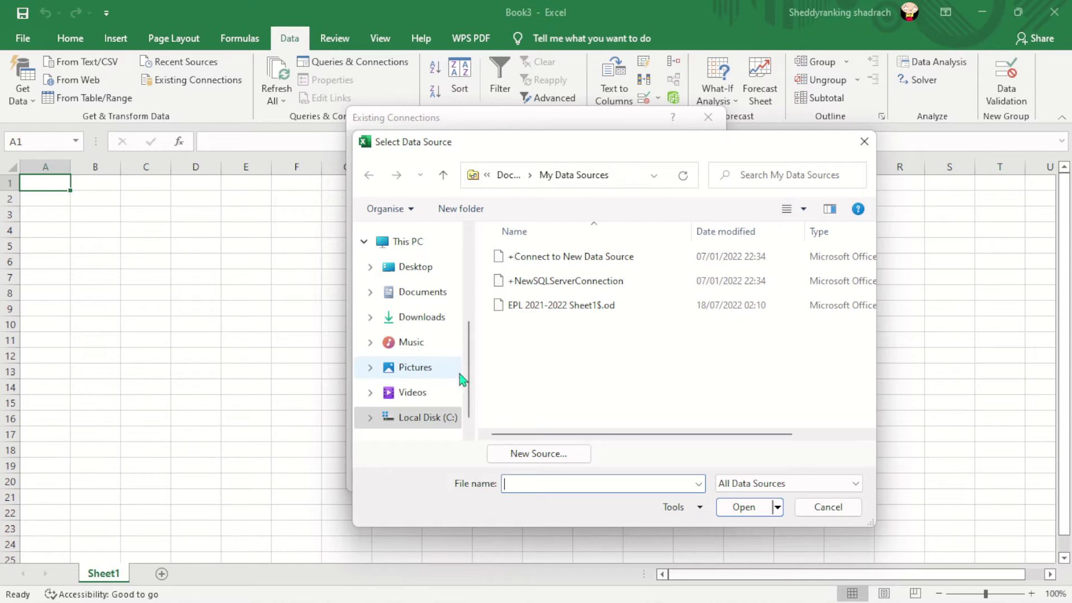
{"action": "left_click_drag", "start_coordinate": [469, 366], "coordinate": [466, 204]}
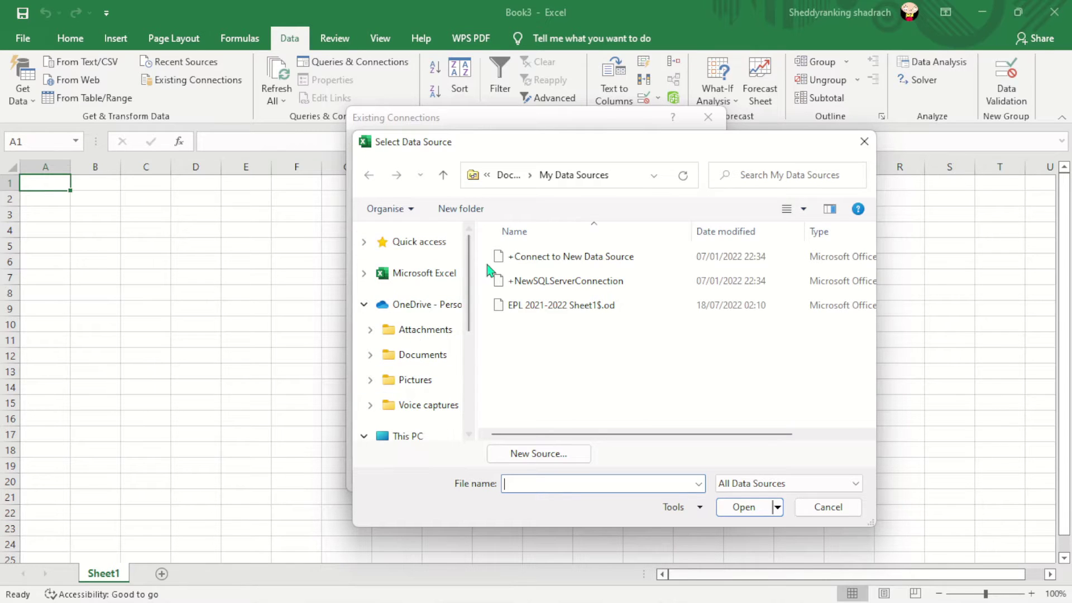
{"action": "scroll", "coordinate": [451, 331], "scroll_direction": "down", "scroll_amount": 2}
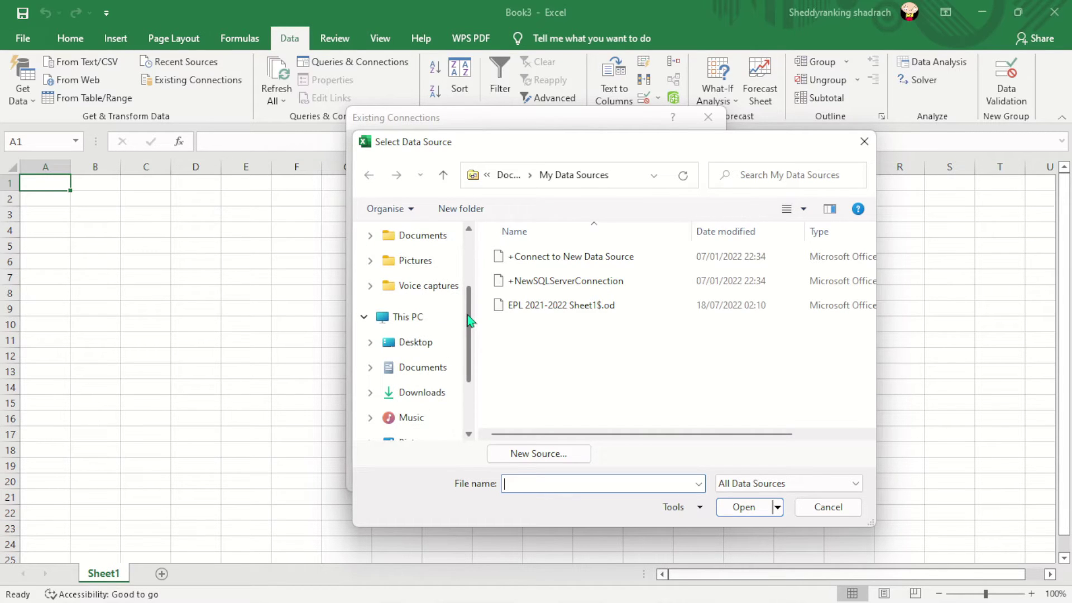
{"action": "left_click", "coordinate": [420, 392]}
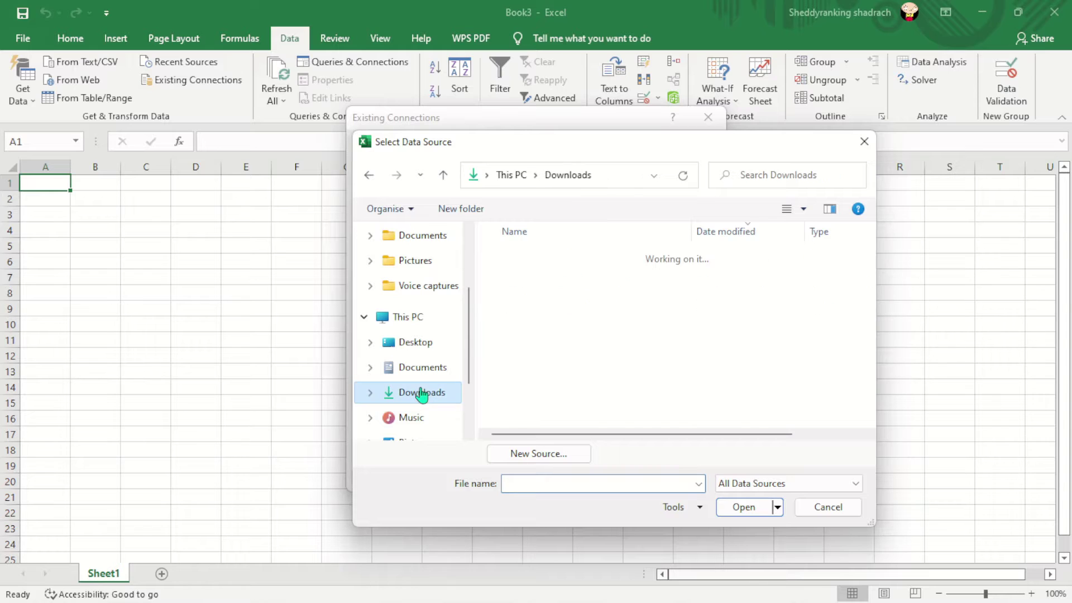
{"action": "double_click", "coordinate": [618, 278]}
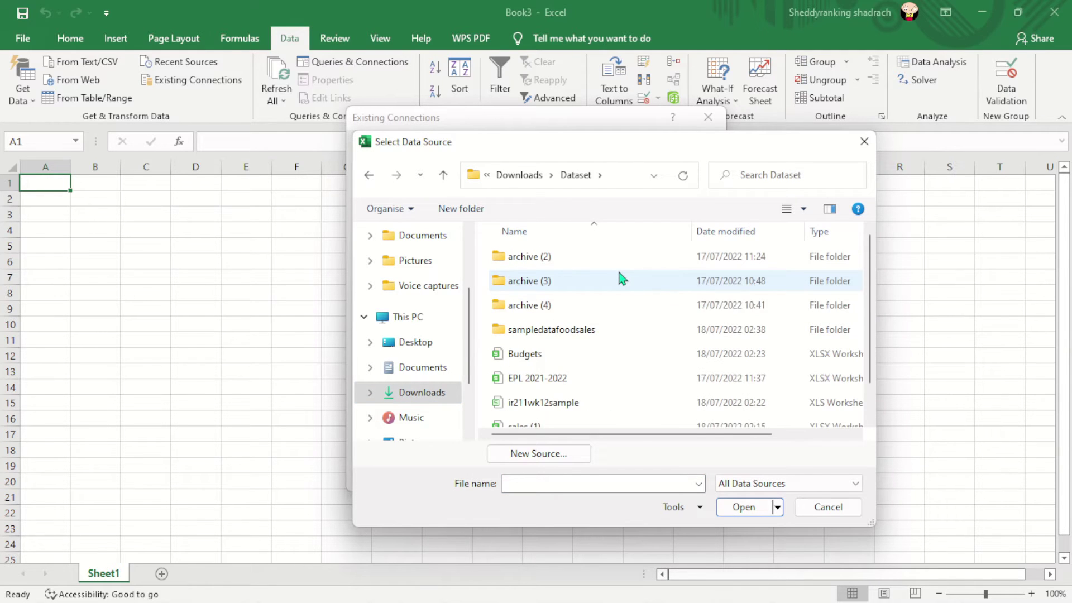
{"action": "double_click", "coordinate": [573, 331]}
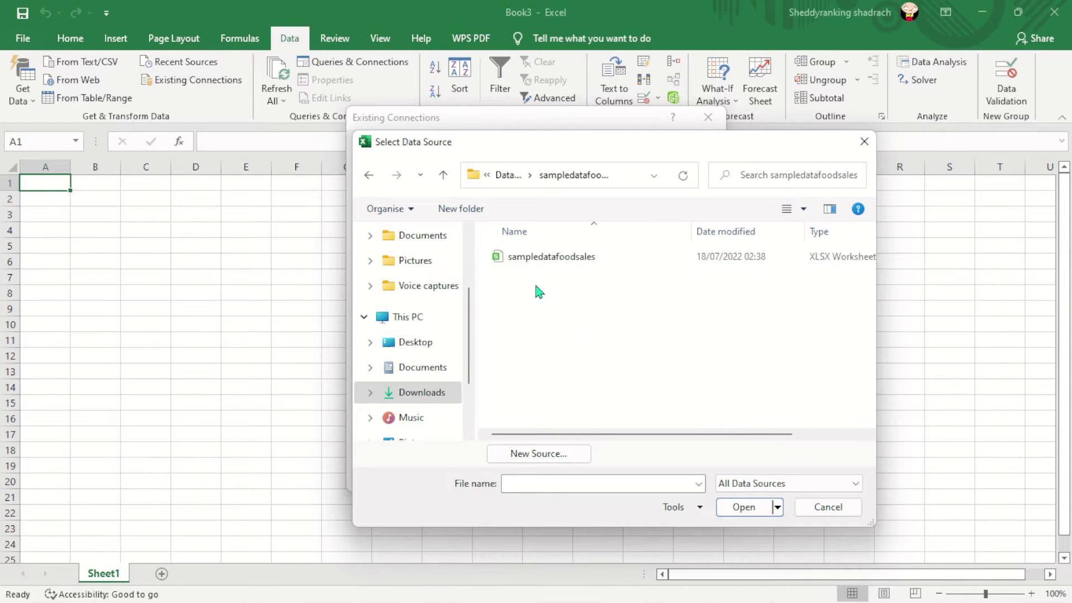
{"action": "left_click", "coordinate": [578, 262]}
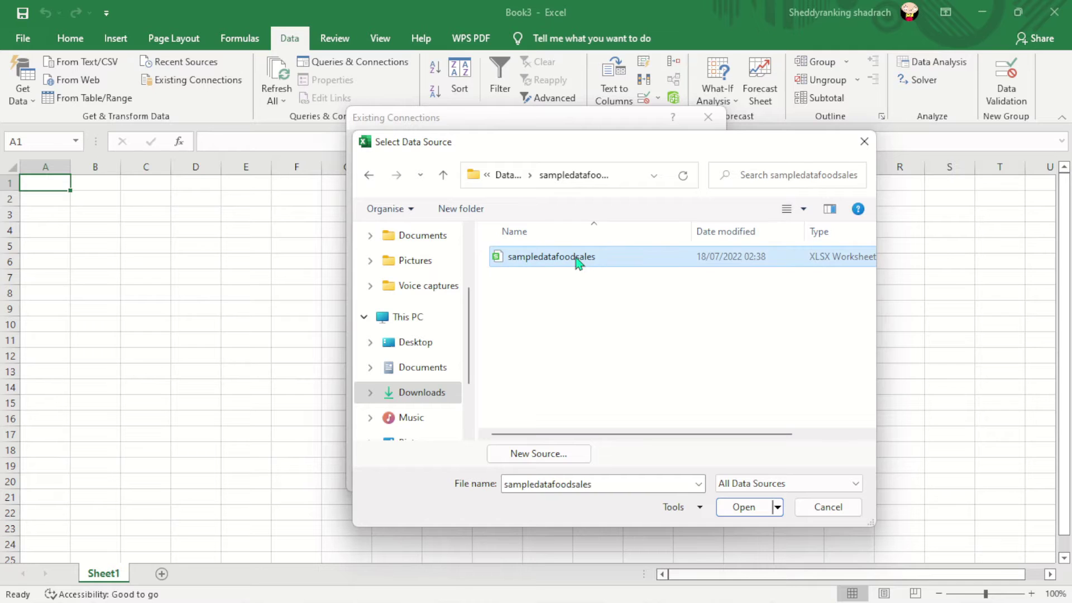
{"action": "left_click", "coordinate": [734, 509]}
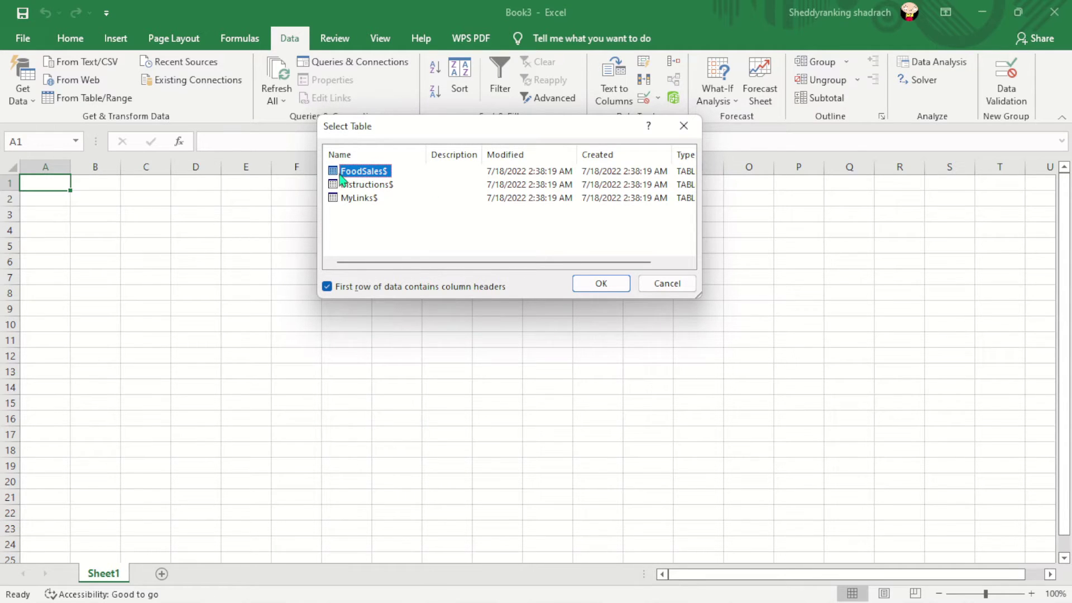
Select the FoodSales$ table for import
{"action": "left_click", "coordinate": [357, 189]}
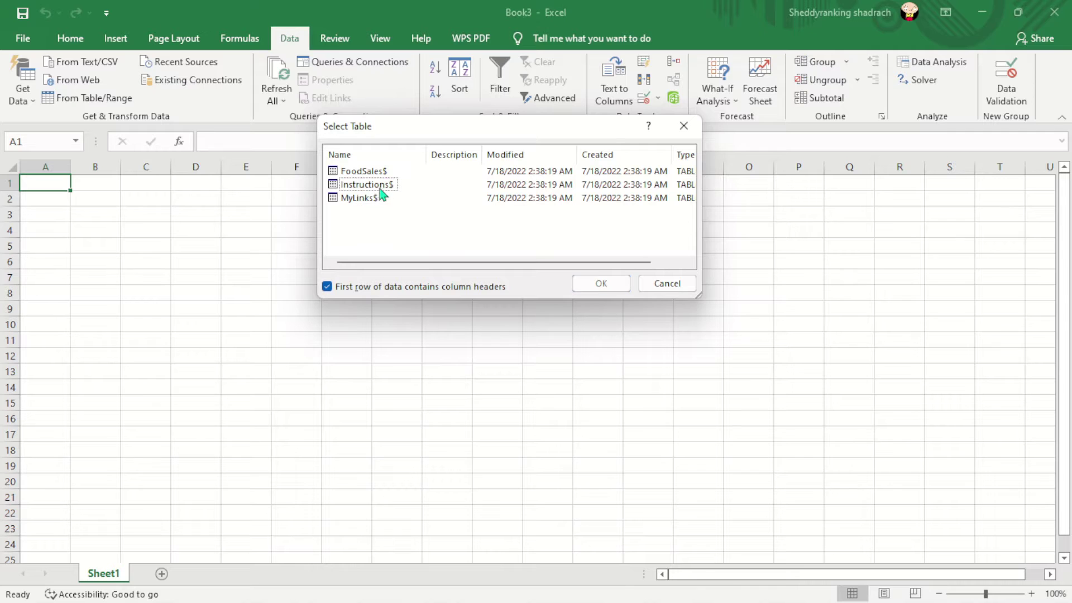
{"action": "left_click", "coordinate": [364, 173]}
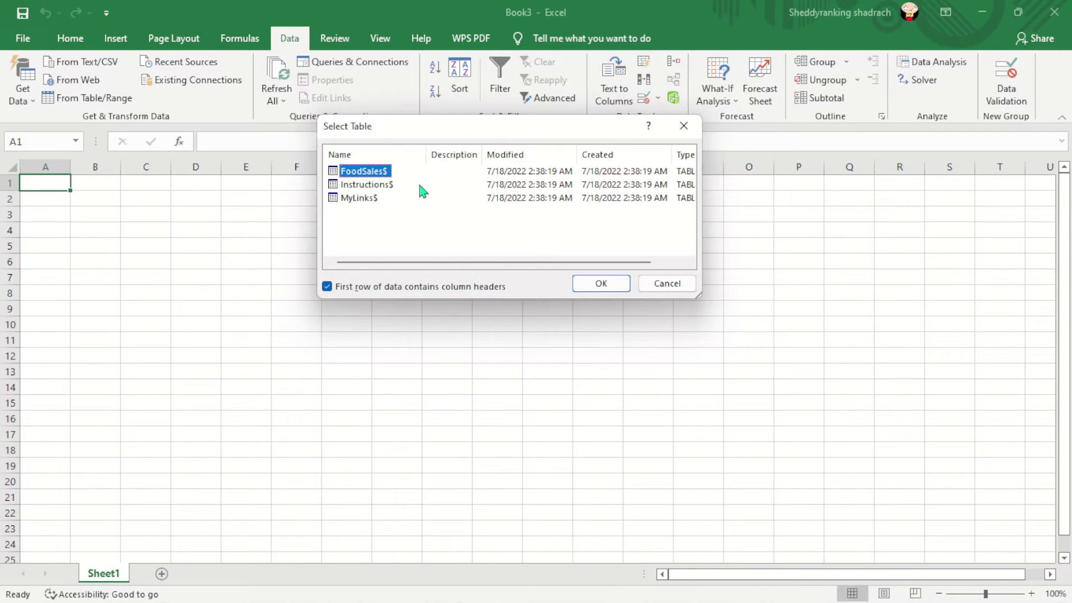
{"action": "left_click", "coordinate": [603, 284]}
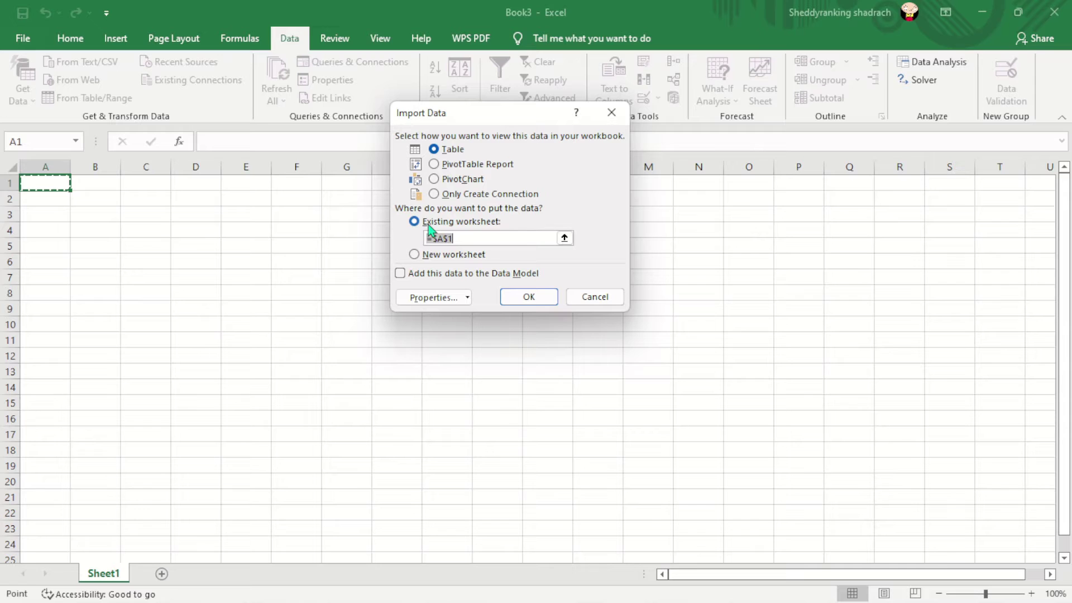
Import FoodSales$ as a Table into the existing worksheet at =$A$1
{"action": "left_click", "coordinate": [414, 255]}
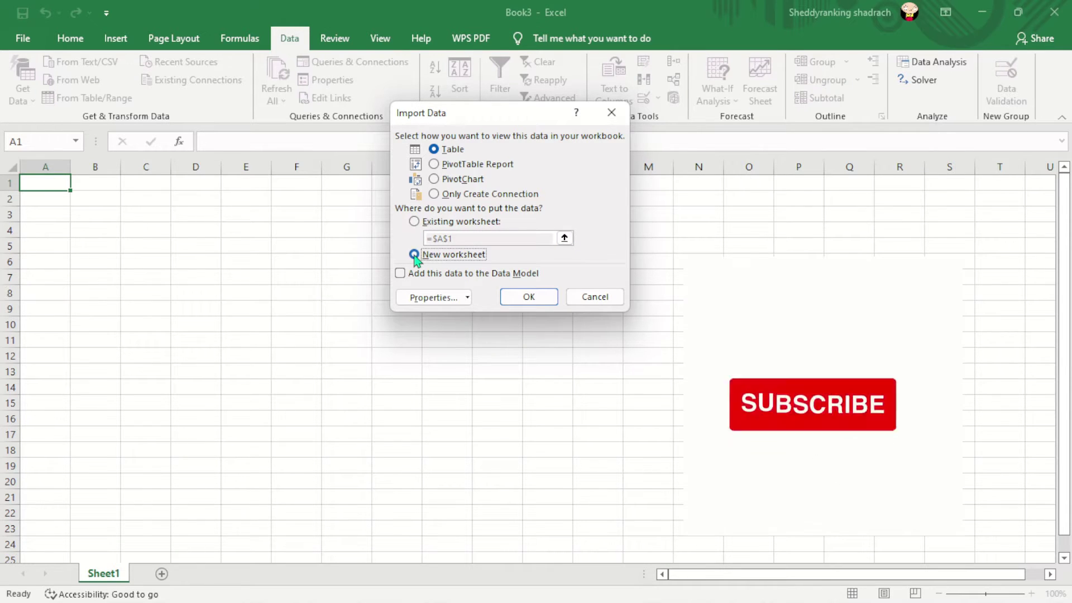
{"action": "left_click", "coordinate": [415, 222]}
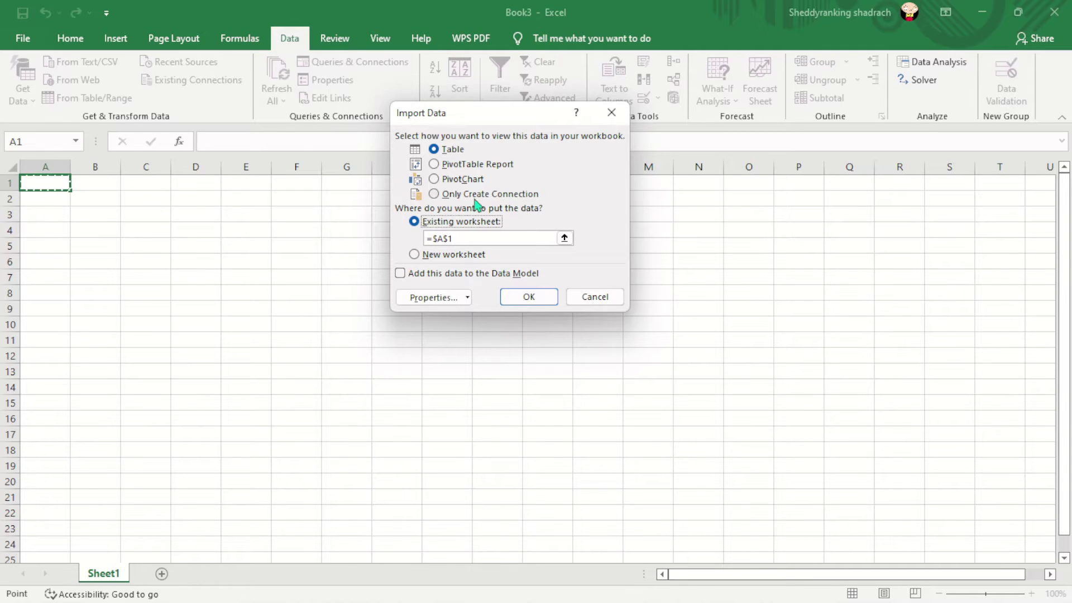
{"action": "left_click", "coordinate": [435, 196]}
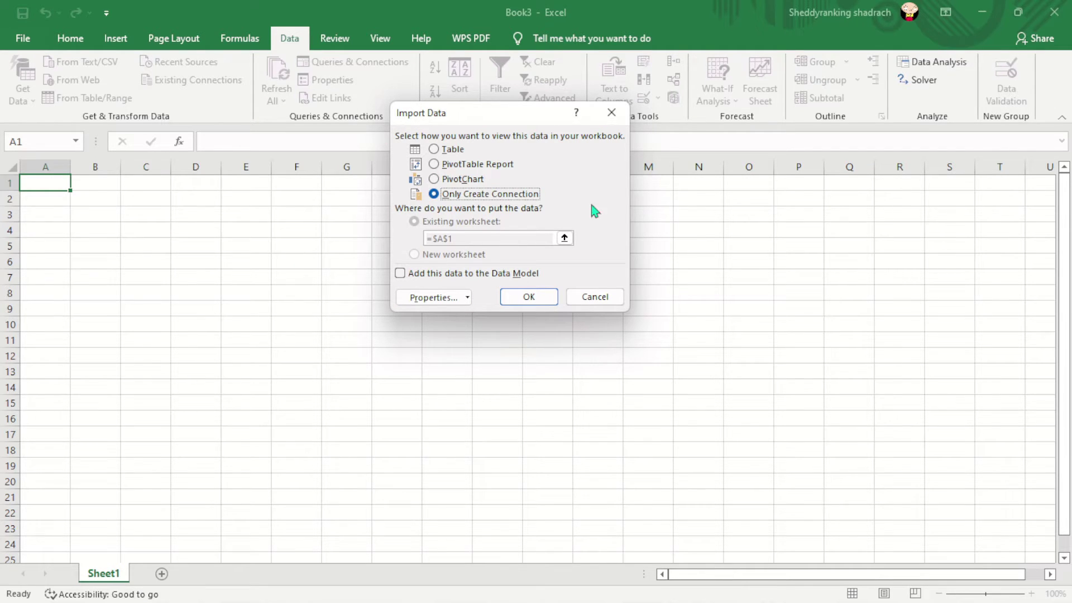
{"action": "left_click", "coordinate": [435, 150]}
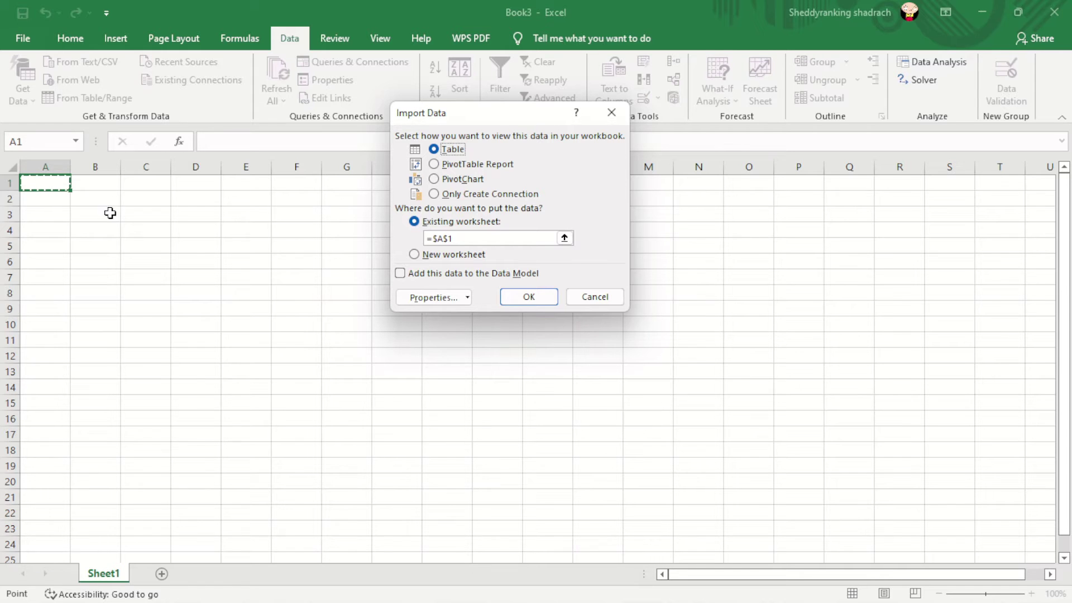
{"action": "left_click", "coordinate": [539, 298]}
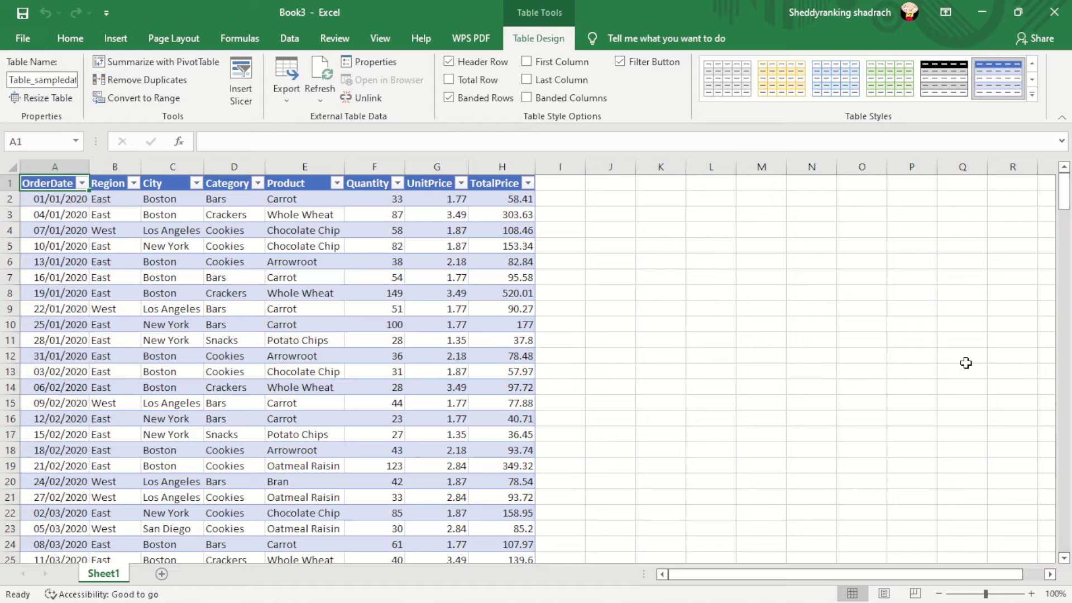
Scroll through the imported FoodSales table past row 230, then return to the Data commands
{"action": "left_click_drag", "start_coordinate": [1065, 193], "coordinate": [1062, 510]}
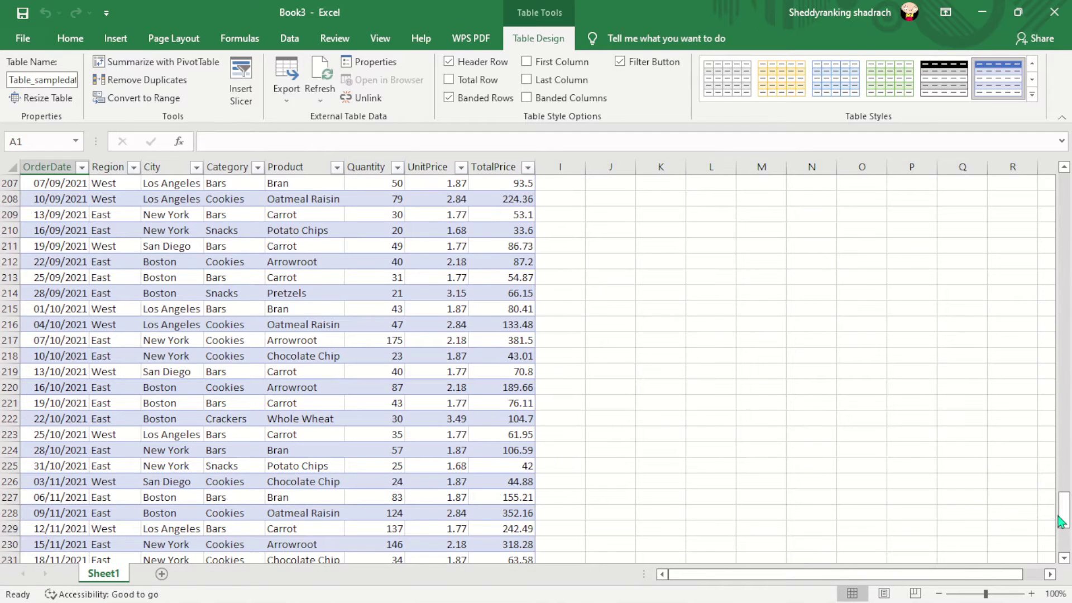
{"action": "left_click_drag", "start_coordinate": [1060, 522], "coordinate": [1060, 522]}
{"action": "left_click_drag", "start_coordinate": [1064, 503], "coordinate": [1064, 283]}
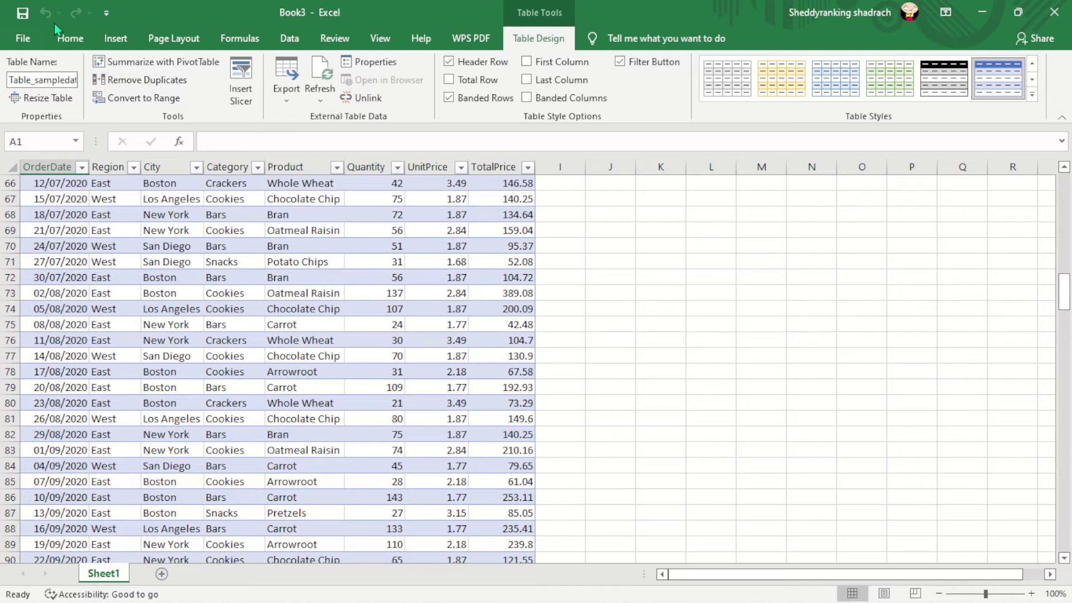
{"action": "left_click", "coordinate": [290, 39]}
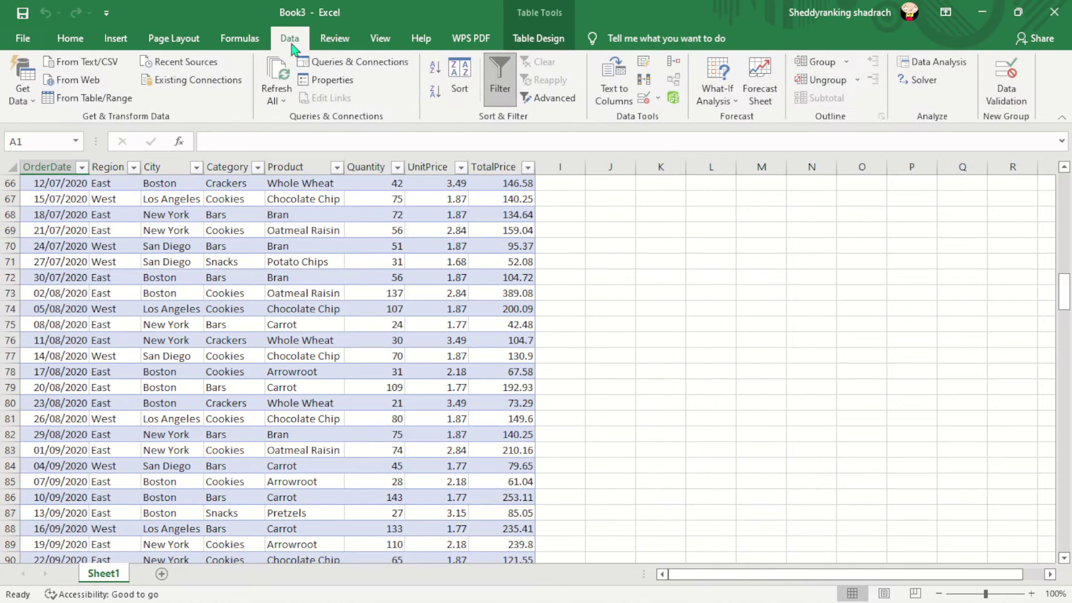
Bring up the From Web dialog in Basic mode with the URL box ready
{"action": "left_click", "coordinate": [68, 84]}
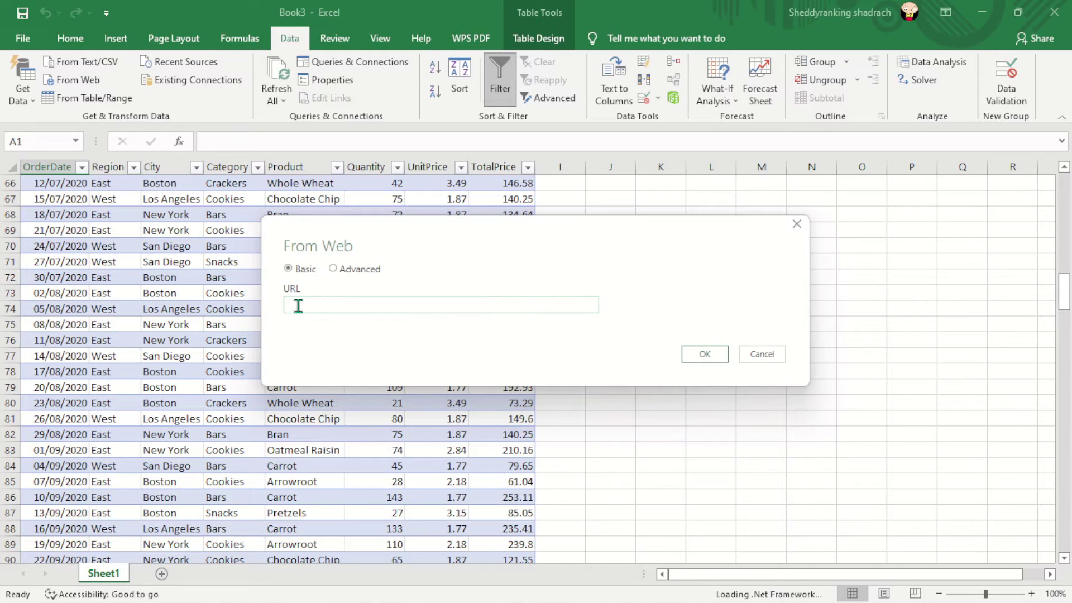
{"action": "left_click", "coordinate": [298, 306]}
Copy the Economy of Nigeria Wikipedia article's address from Chrome
{"action": "mouse_move", "coordinate": [459, 596]}
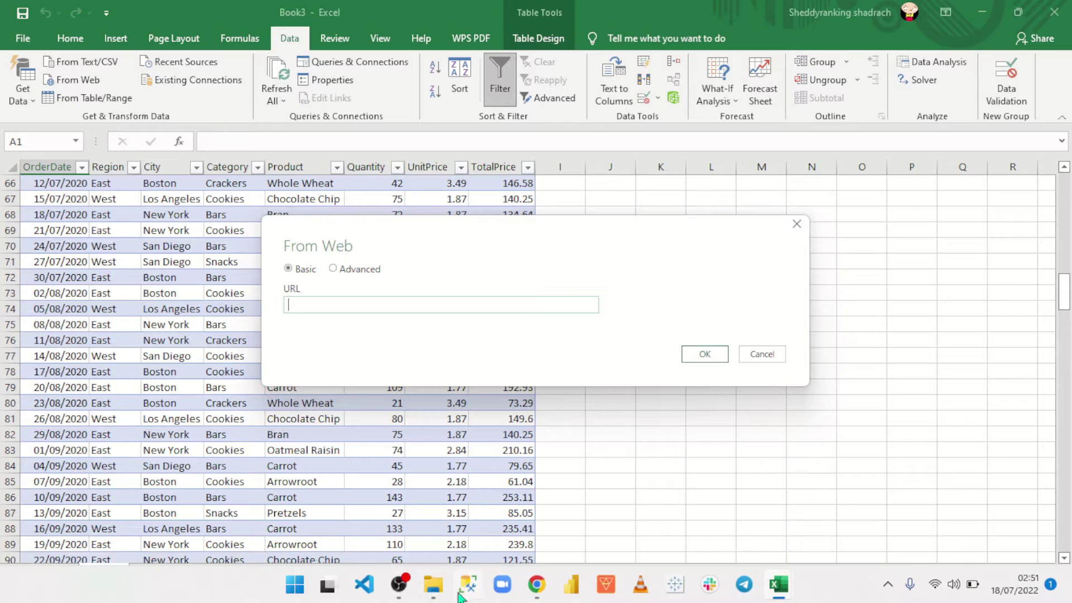
{"action": "left_click", "coordinate": [537, 585]}
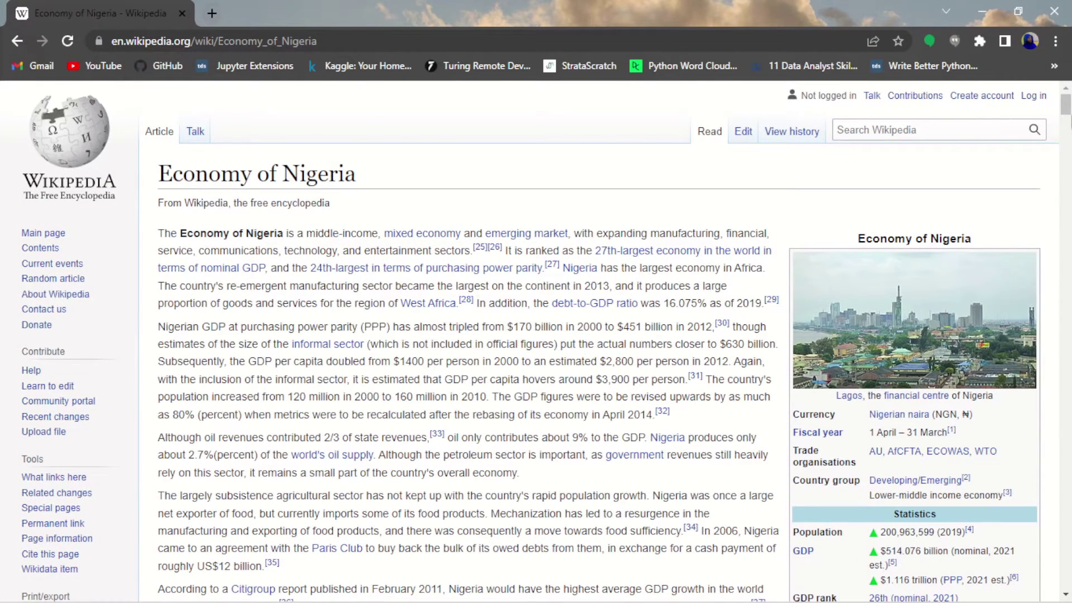
{"action": "mouse_move", "coordinate": [1065, 109]}
{"action": "left_mouse_down"}
{"action": "mouse_move", "coordinate": [1066, 290]}
{"action": "mouse_move", "coordinate": [1066, 98]}
{"action": "left_mouse_up"}
{"action": "left_click", "coordinate": [354, 45]}
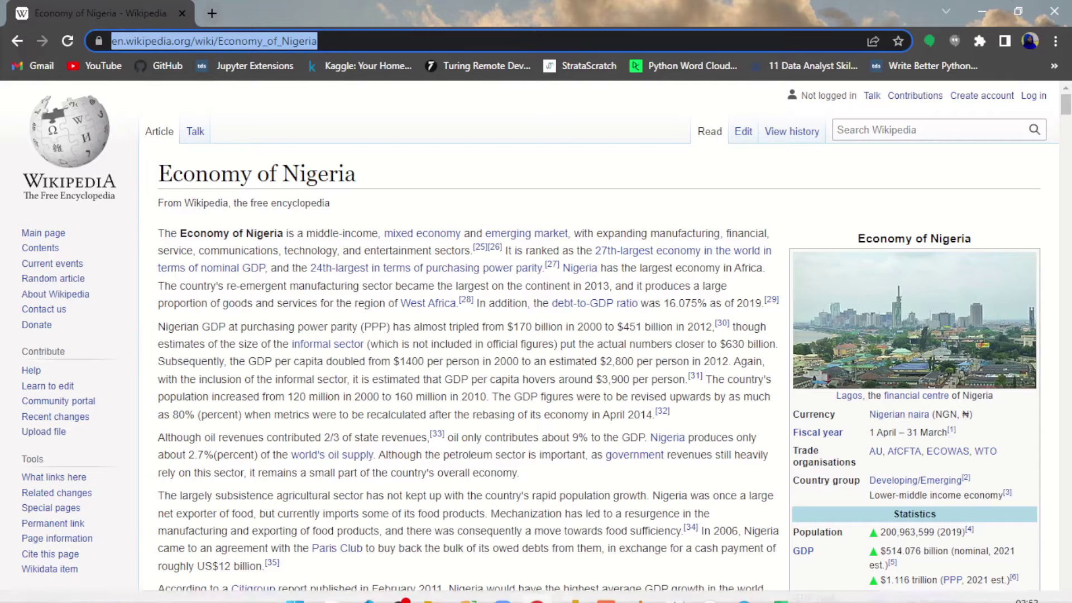
Return to the Book3 workbook with its From Web dialog
{"action": "mouse_move", "coordinate": [685, 596]}
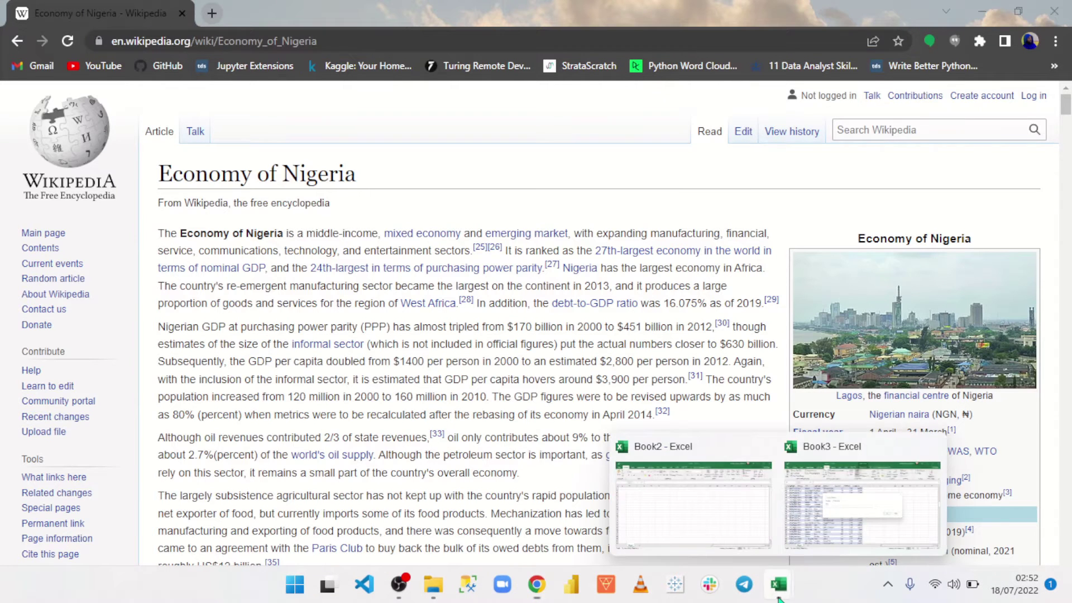
{"action": "left_click", "coordinate": [778, 584]}
{"action": "left_click", "coordinate": [847, 525]}
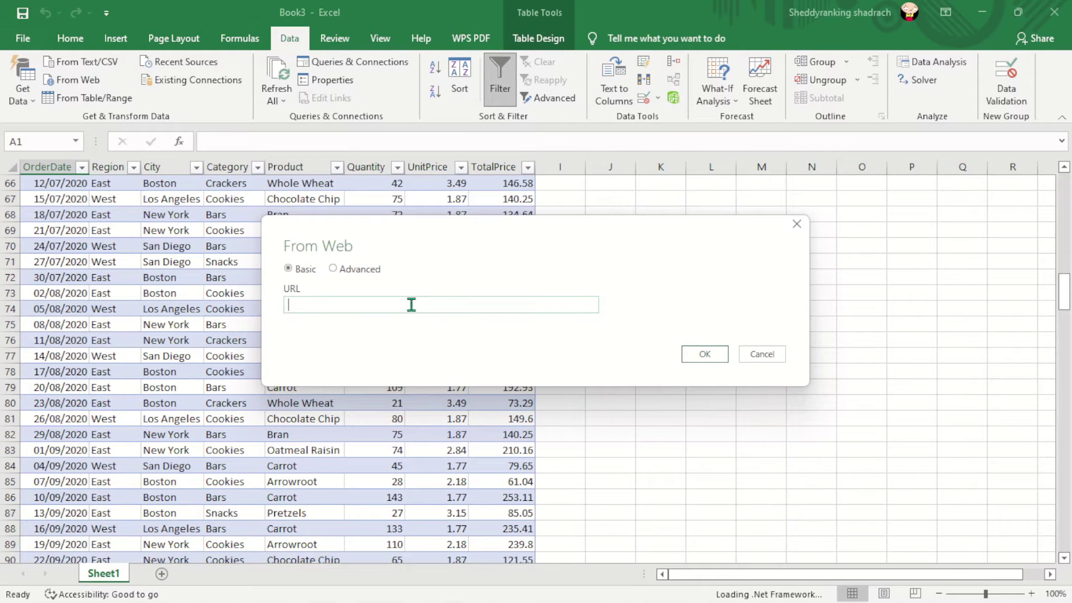
Paste the Economy of Nigeria Wikipedia URL and submit it to open the Navigator
{"action": "key", "text": "ctrl+v"}
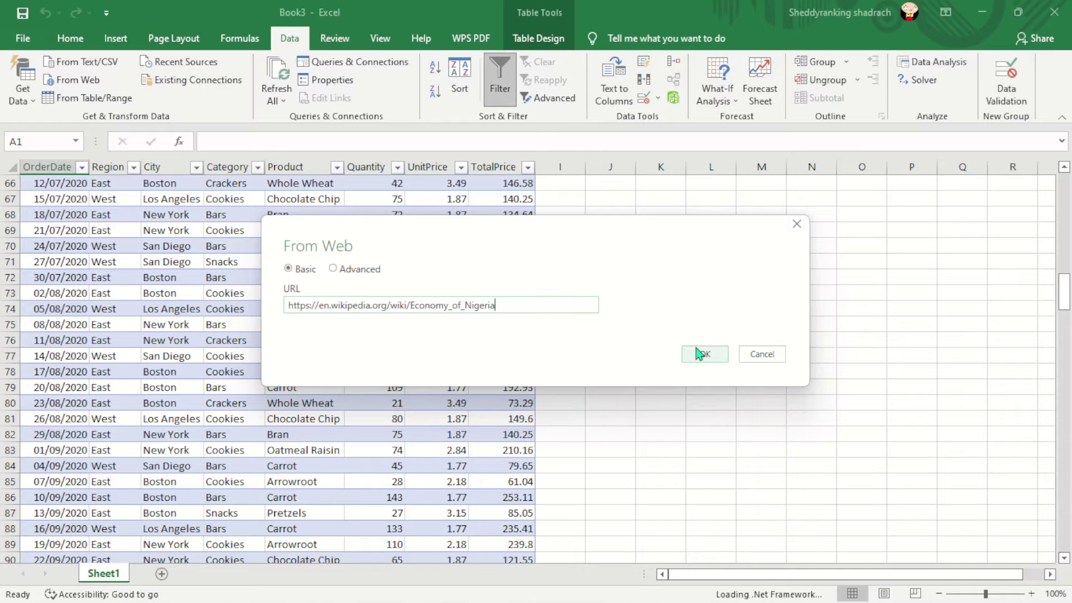
{"action": "left_click", "coordinate": [704, 355]}
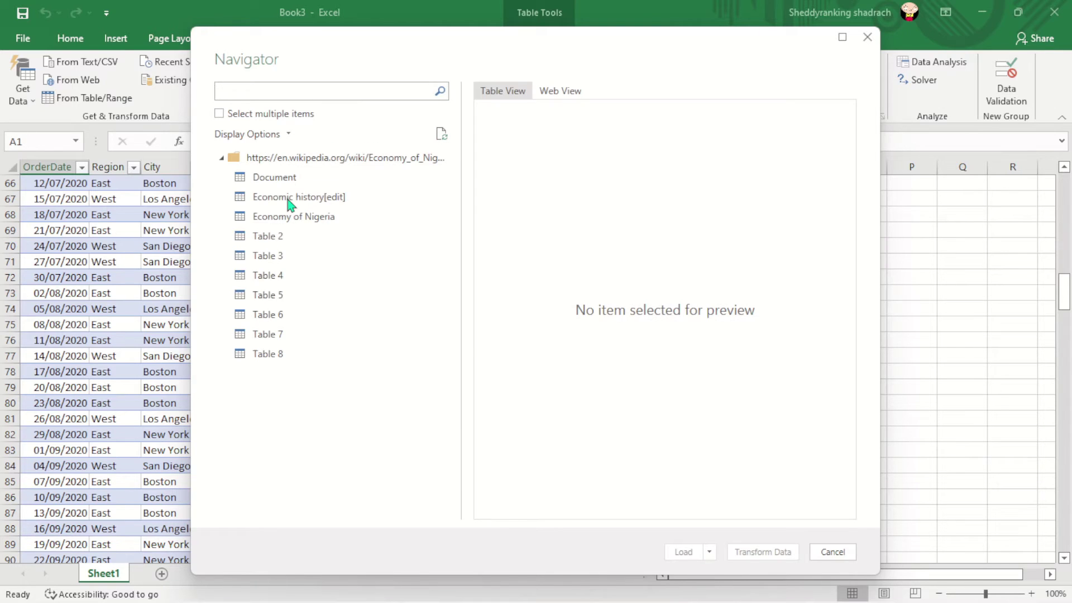
Enable Select multiple items and preview the Document item in web and table views
{"action": "left_click", "coordinate": [218, 115]}
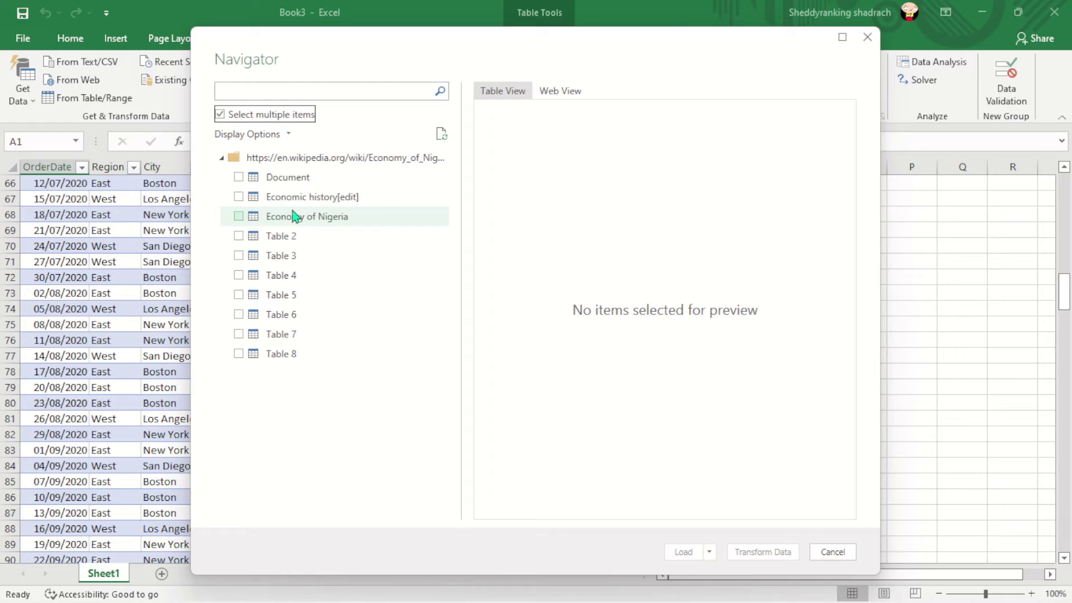
{"action": "left_click", "coordinate": [302, 181]}
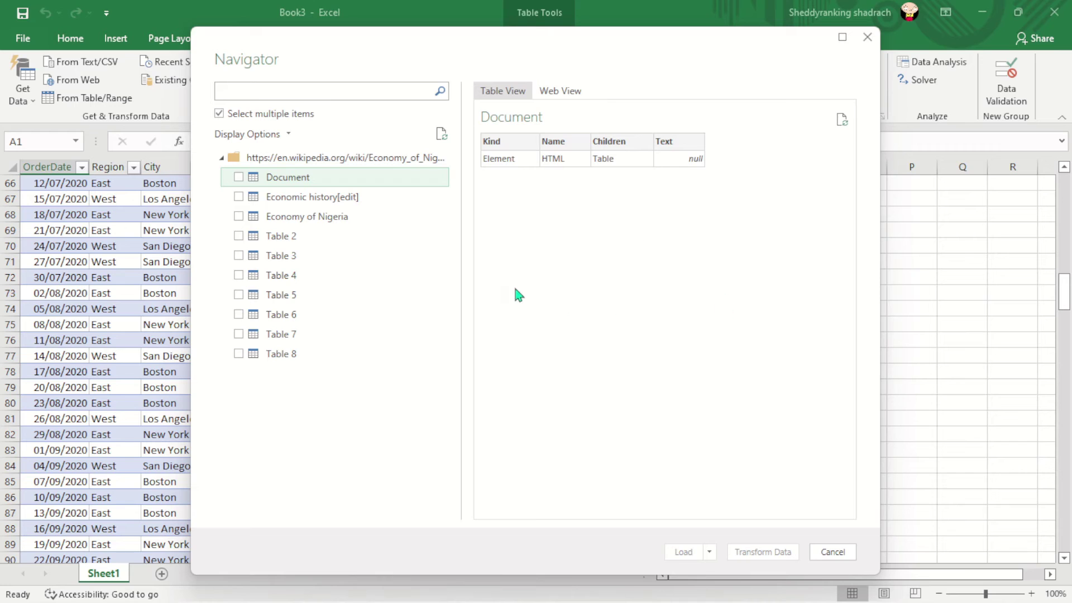
{"action": "left_click", "coordinate": [560, 90]}
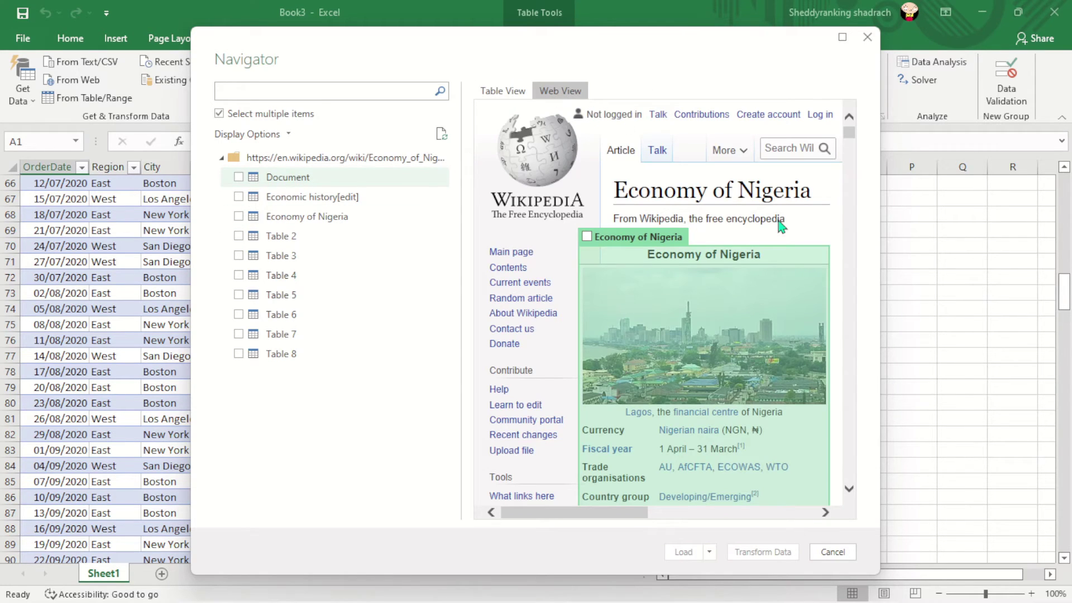
{"action": "mouse_move", "coordinate": [849, 134]}
{"action": "left_mouse_down"}
{"action": "mouse_move", "coordinate": [850, 168]}
{"action": "mouse_move", "coordinate": [849, 133]}
{"action": "left_mouse_up"}
{"action": "left_click", "coordinate": [502, 91]}
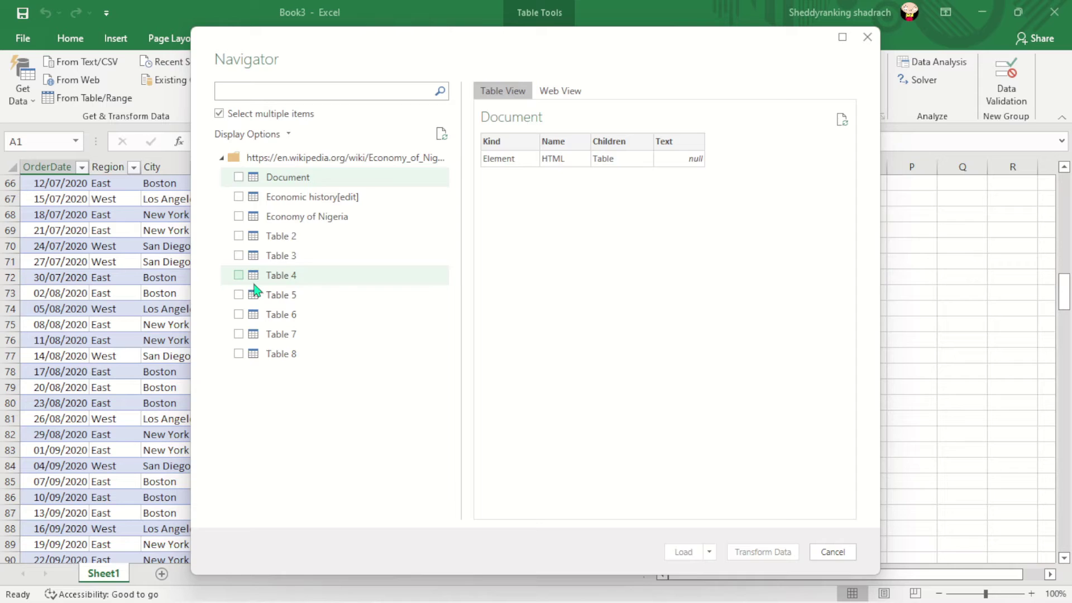
Compare Economic history, Economy of Nigeria, Table 2 and Table 3, then load Economic history[edit]
{"action": "left_click", "coordinate": [340, 197]}
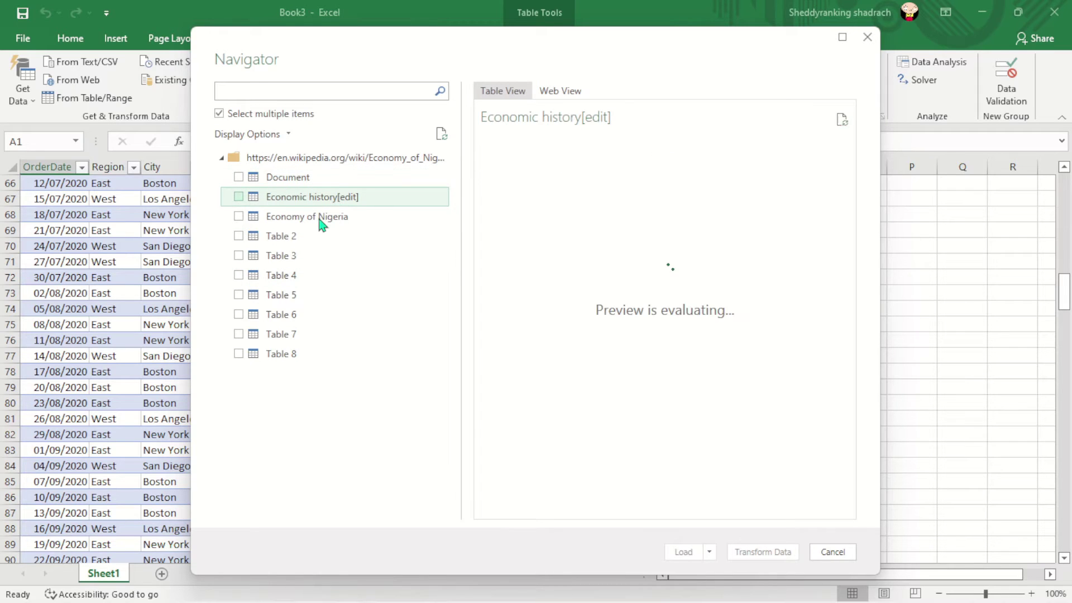
{"action": "left_click", "coordinate": [322, 222]}
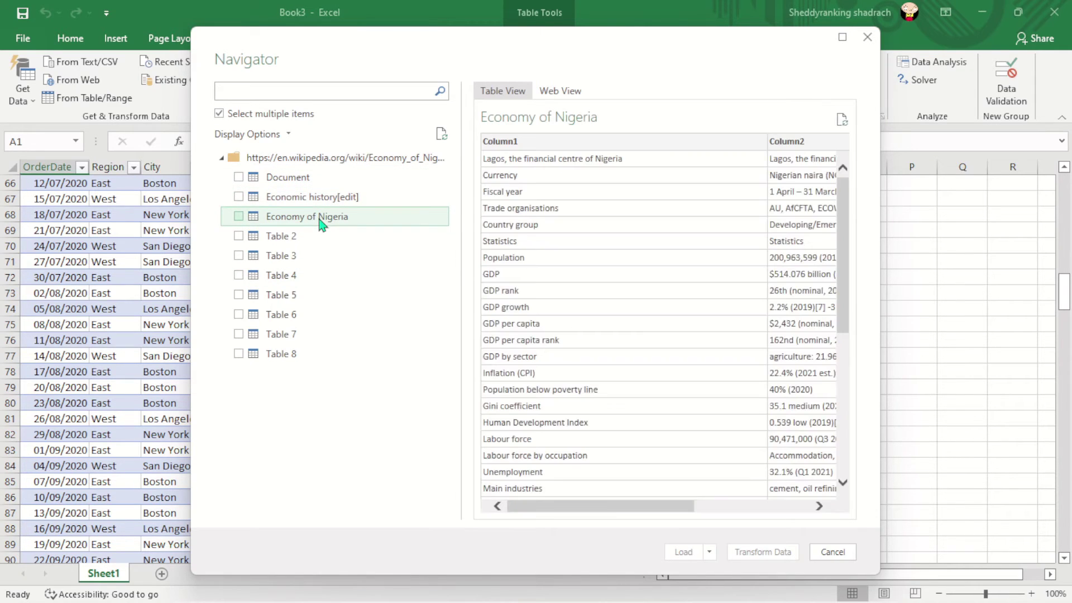
{"action": "left_click", "coordinate": [311, 203]}
{"action": "left_click", "coordinate": [295, 237]}
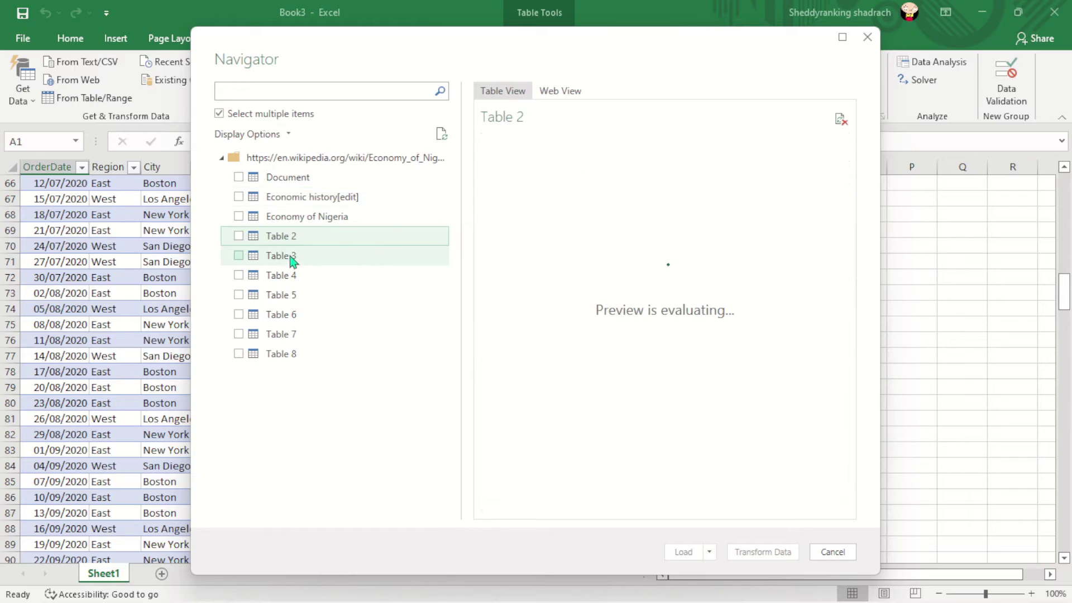
{"action": "left_click", "coordinate": [292, 256]}
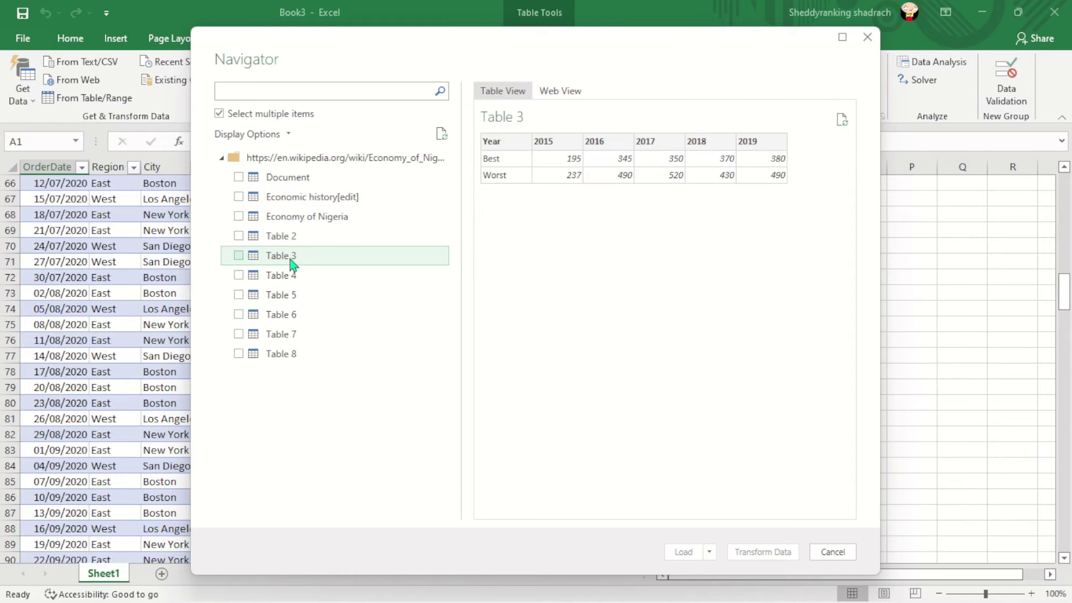
{"action": "left_click", "coordinate": [329, 222]}
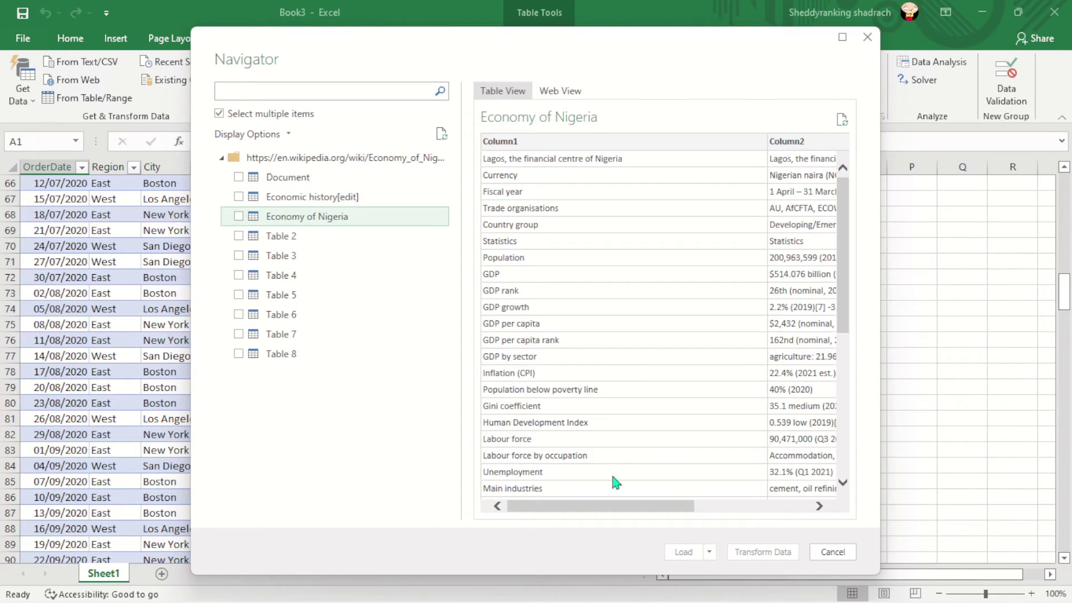
{"action": "mouse_move", "coordinate": [603, 504]}
{"action": "left_mouse_down"}
{"action": "mouse_move", "coordinate": [770, 509]}
{"action": "mouse_move", "coordinate": [603, 505]}
{"action": "left_mouse_up"}
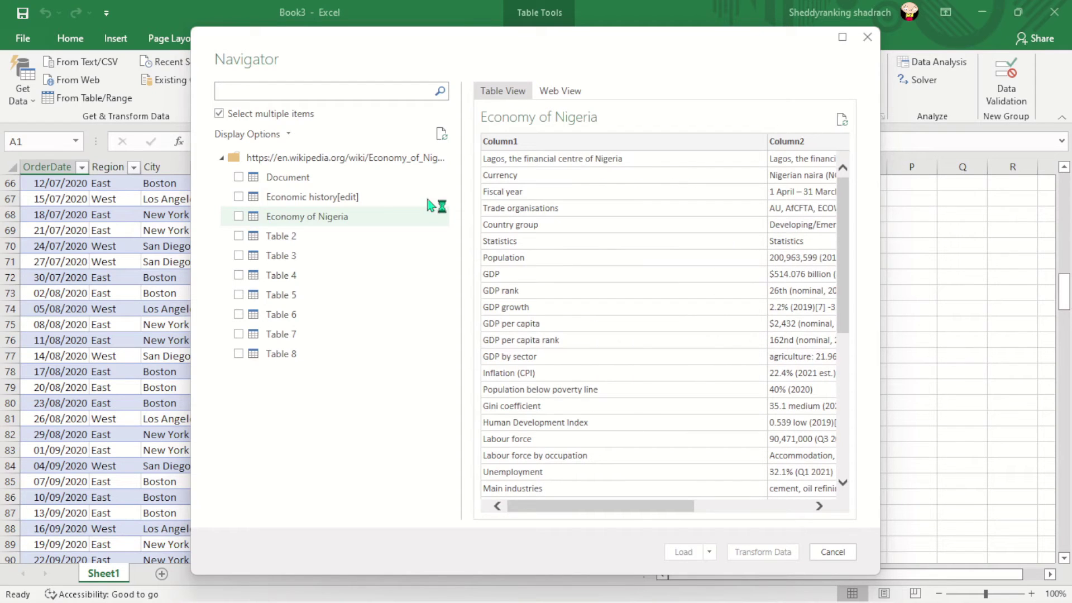
{"action": "left_click", "coordinate": [342, 196]}
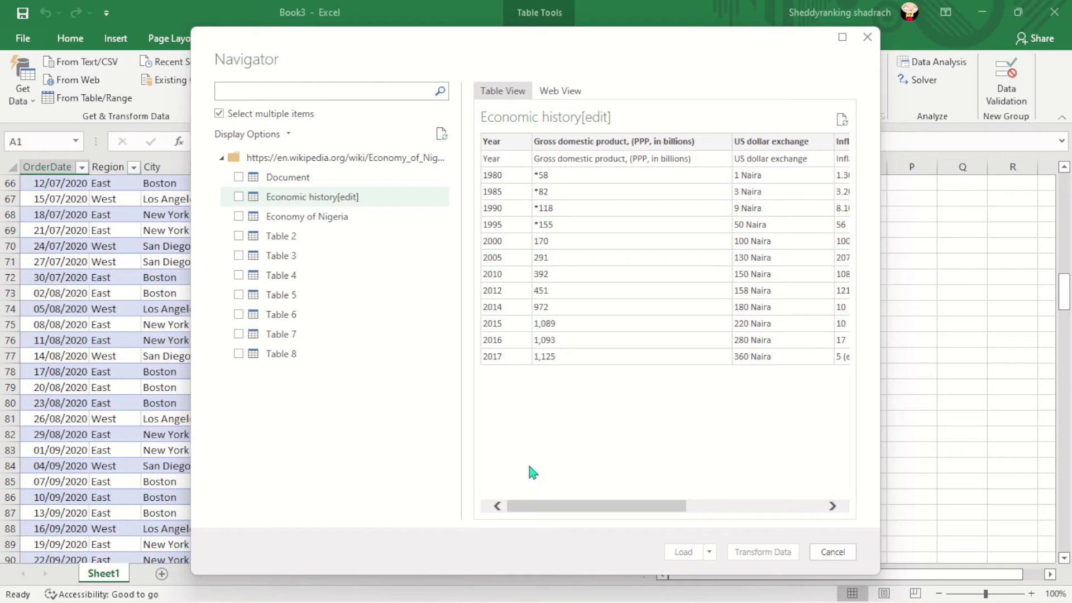
{"action": "left_click", "coordinate": [239, 197]}
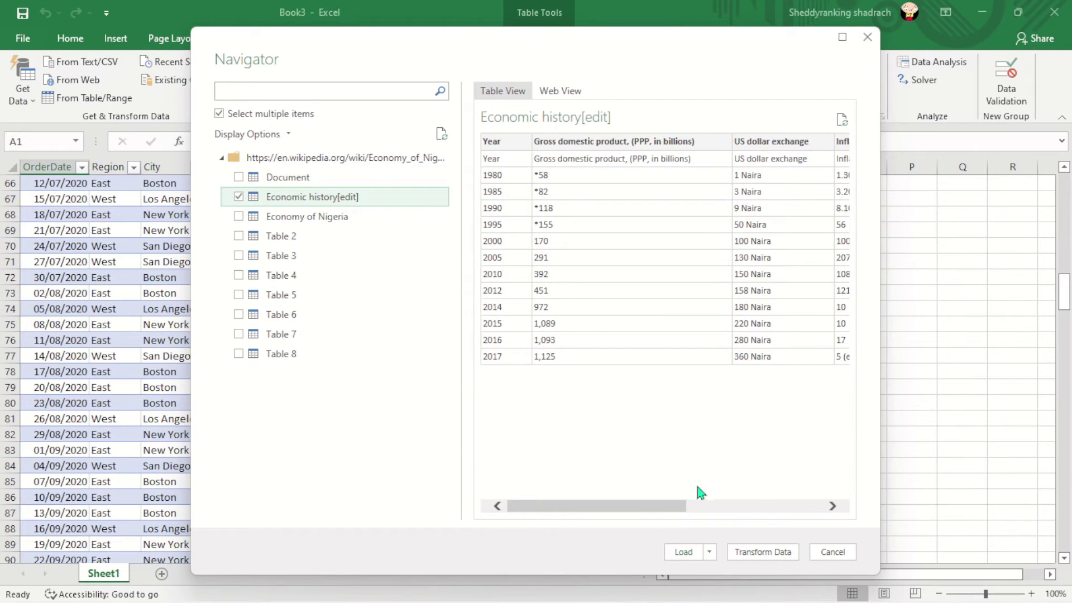
{"action": "left_click", "coordinate": [683, 552]}
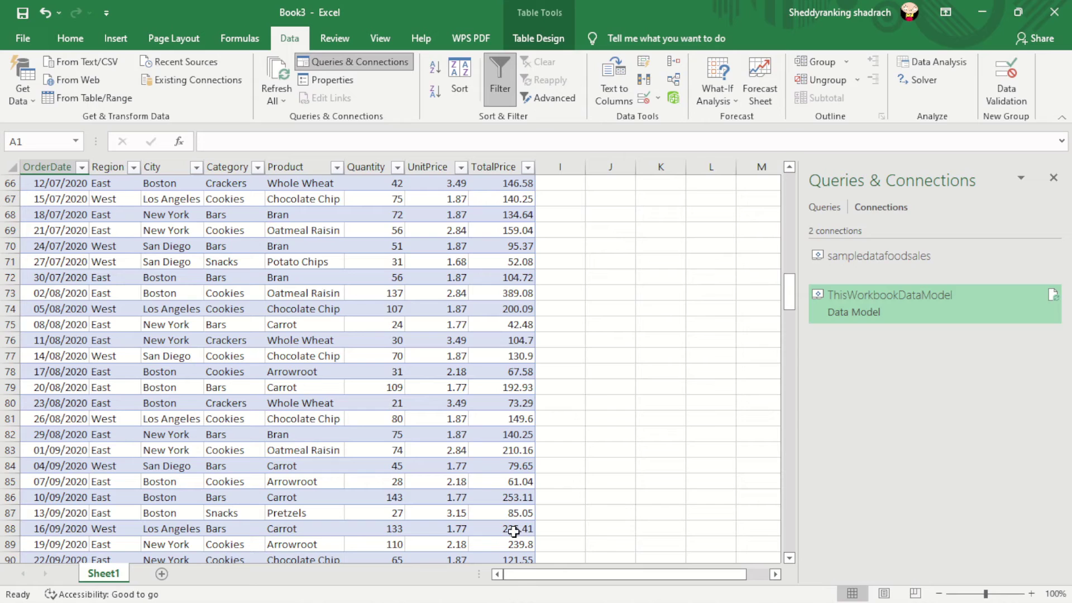
Add a blank Sheet2, check the sampledatafoodsales connection, and list existing connections including Economic history
{"action": "left_click", "coordinate": [162, 574]}
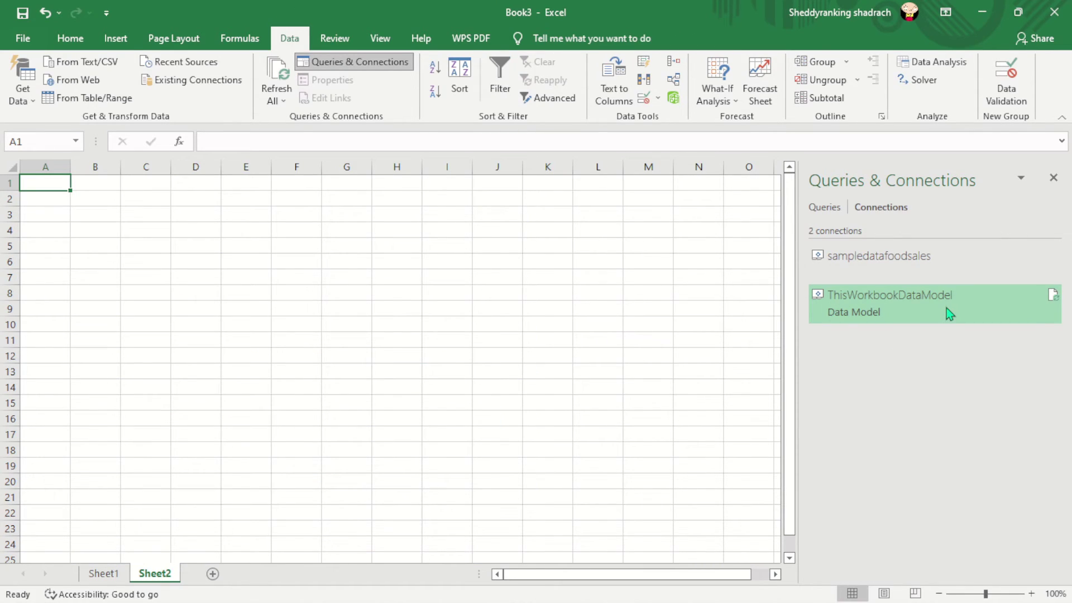
{"action": "left_click", "coordinate": [912, 259]}
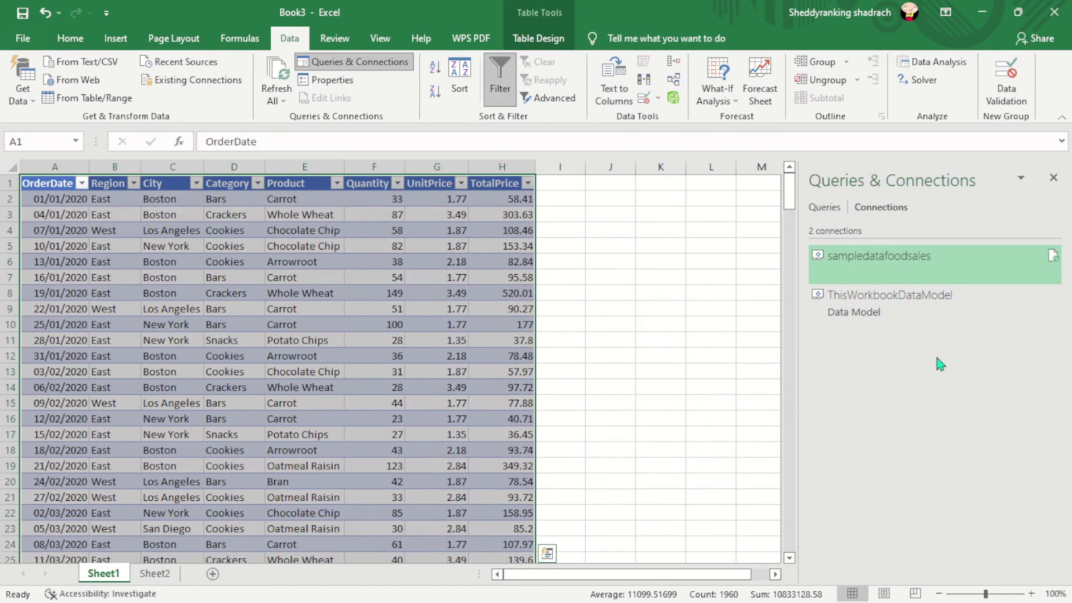
{"action": "left_click", "coordinate": [863, 306]}
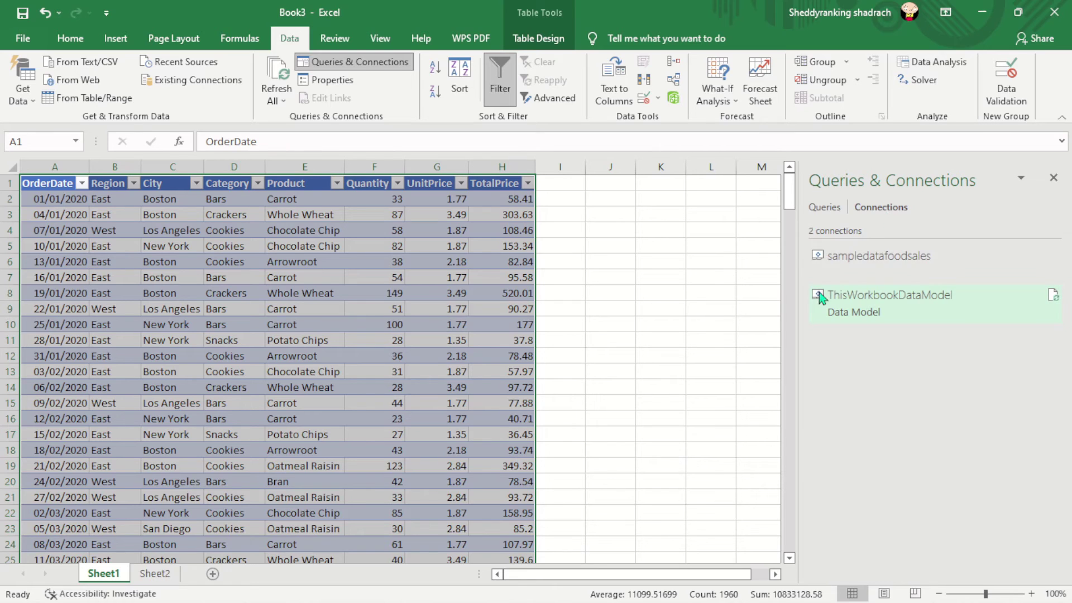
{"action": "left_click", "coordinate": [196, 81]}
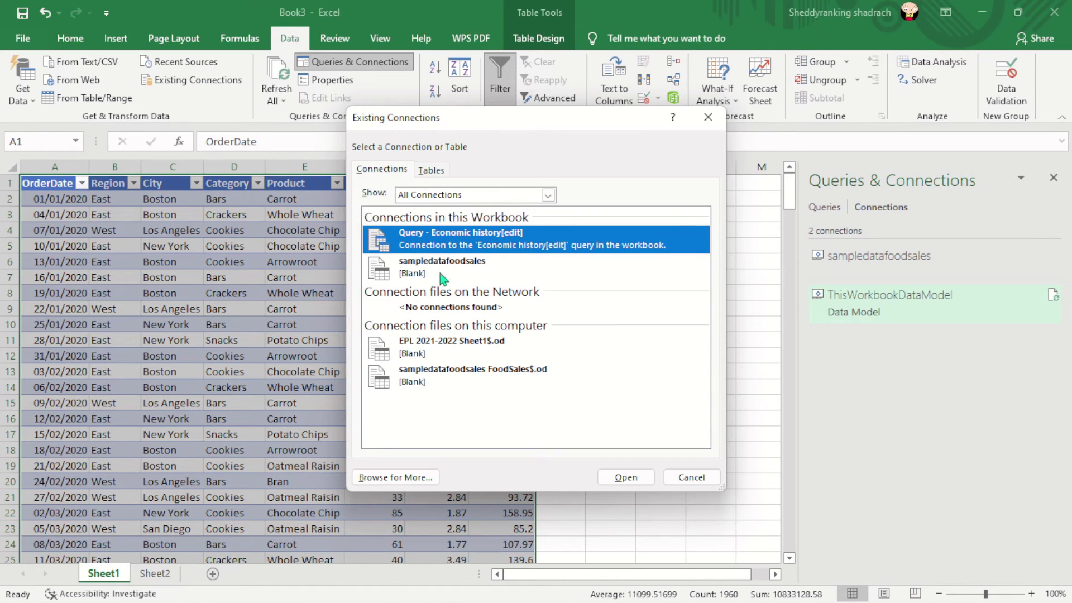
Import the Economic history query as a table at Sheet2!$A$1
{"action": "left_click", "coordinate": [465, 281]}
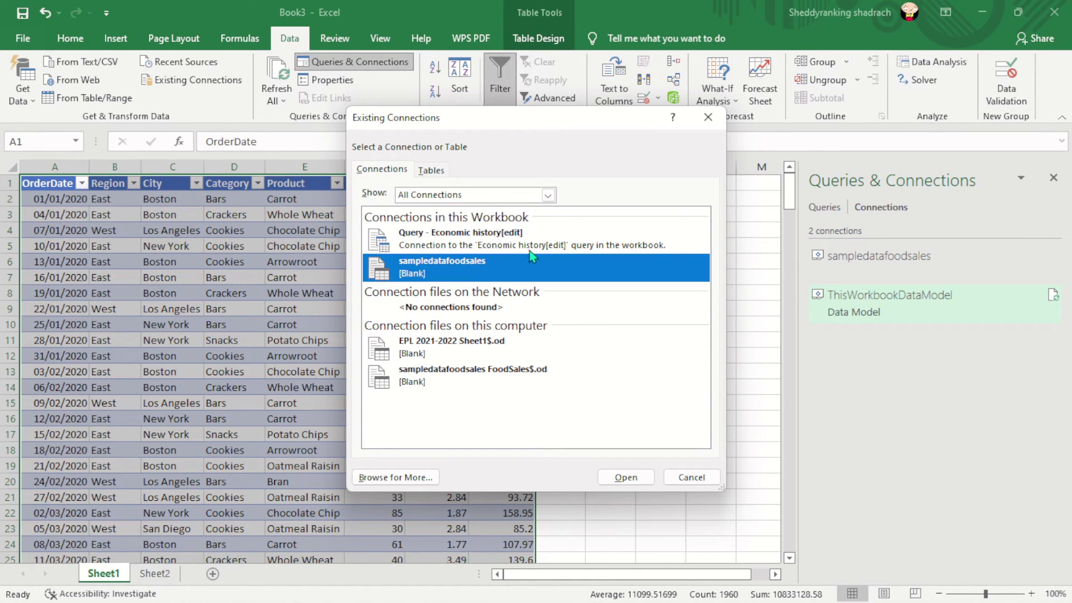
{"action": "left_click", "coordinate": [560, 246]}
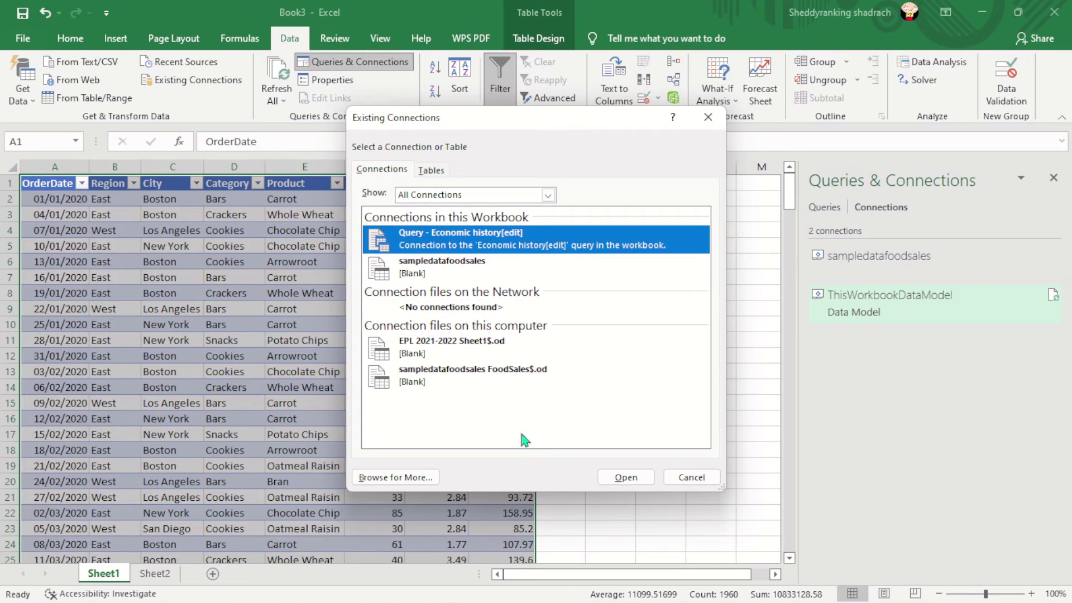
{"action": "left_click", "coordinate": [624, 478]}
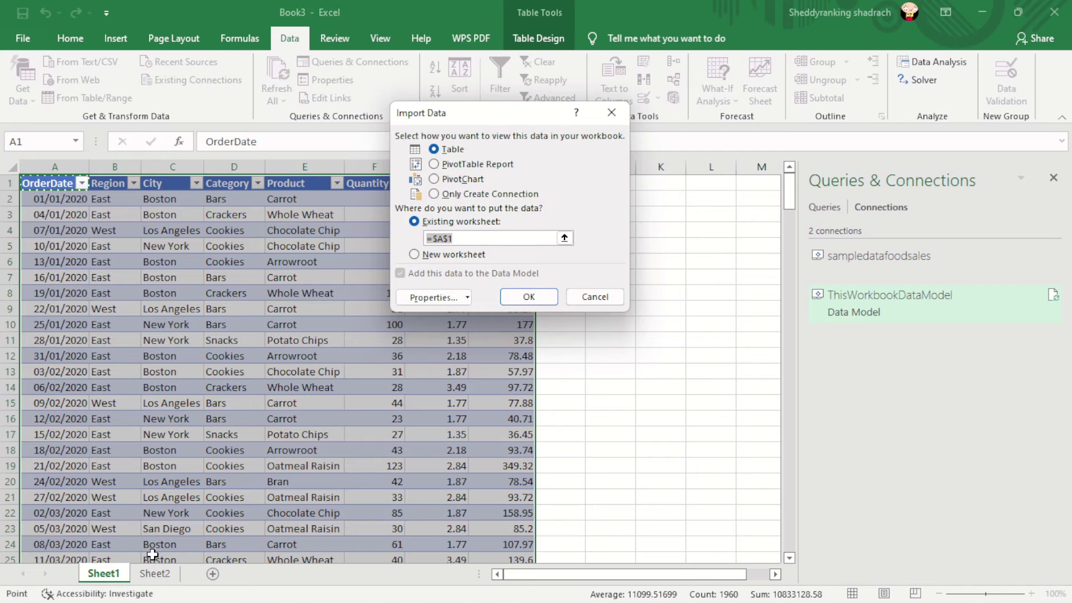
{"action": "left_click", "coordinate": [154, 573]}
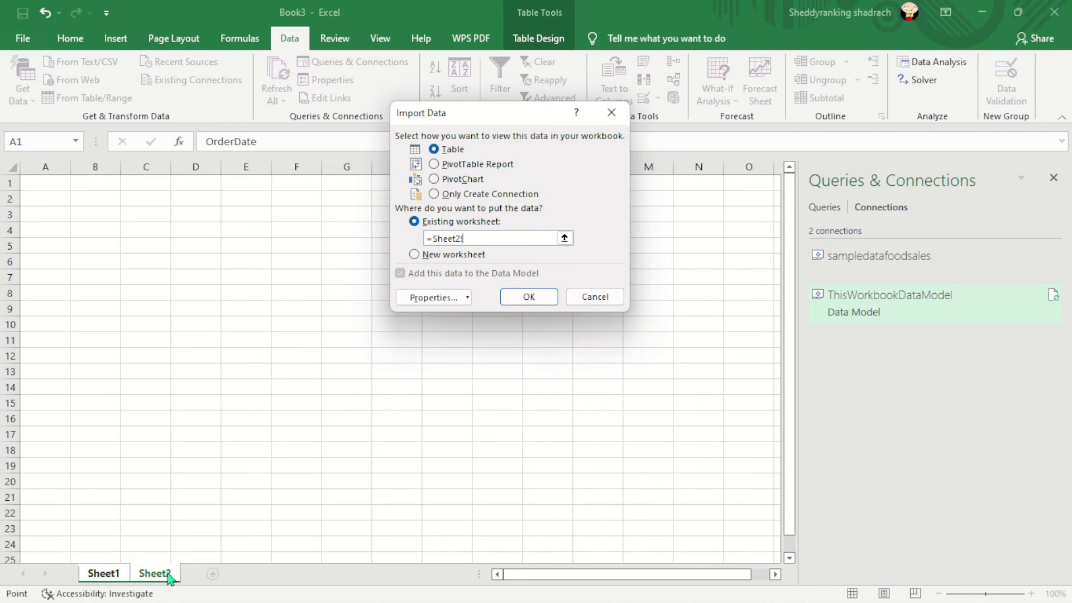
{"action": "left_click", "coordinate": [97, 574]}
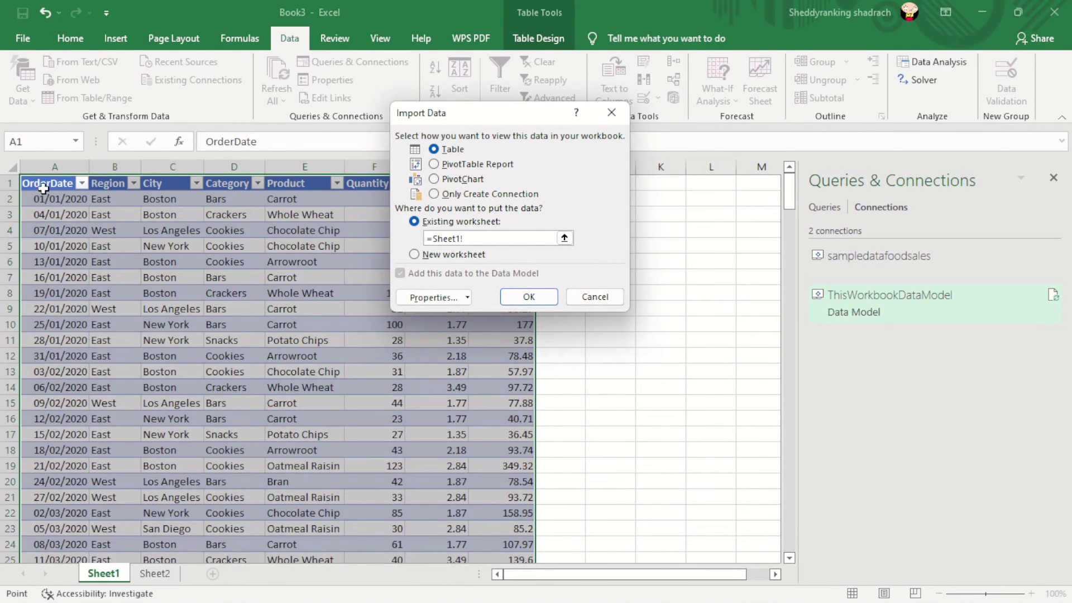
{"action": "left_click", "coordinate": [155, 575]}
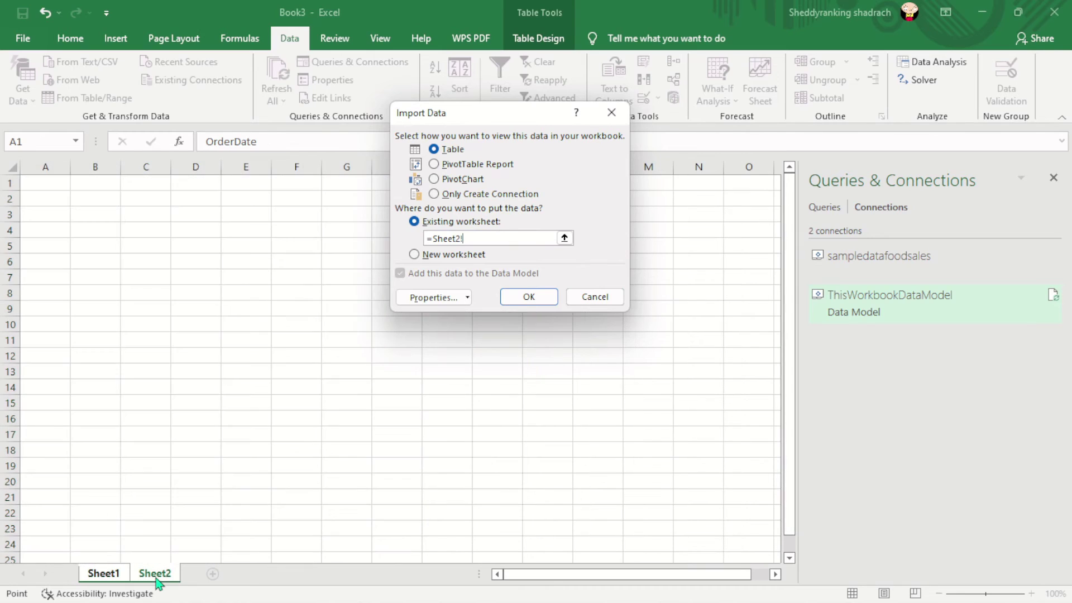
{"action": "left_click", "coordinate": [49, 185]}
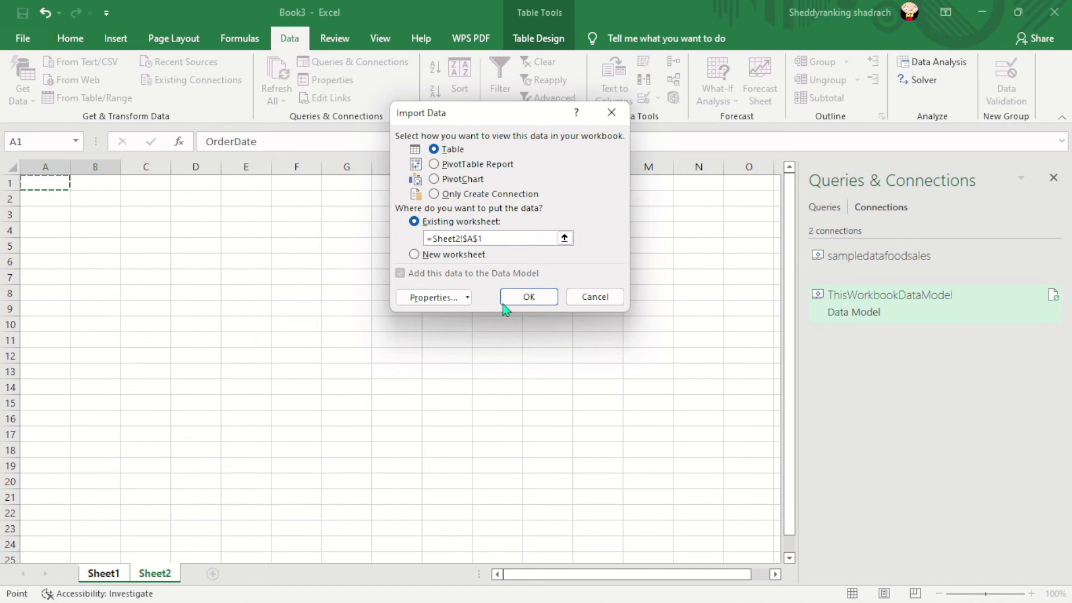
{"action": "left_click", "coordinate": [528, 297]}
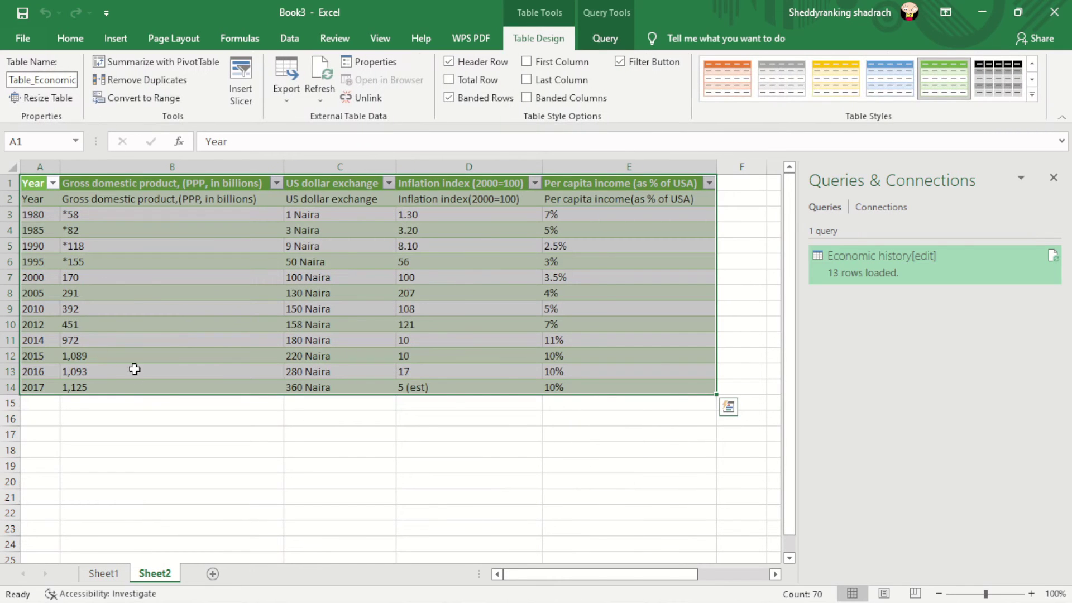
{"action": "left_click_drag", "start_coordinate": [788, 302], "coordinate": [787, 148]}
{"action": "left_click", "coordinate": [102, 573]}
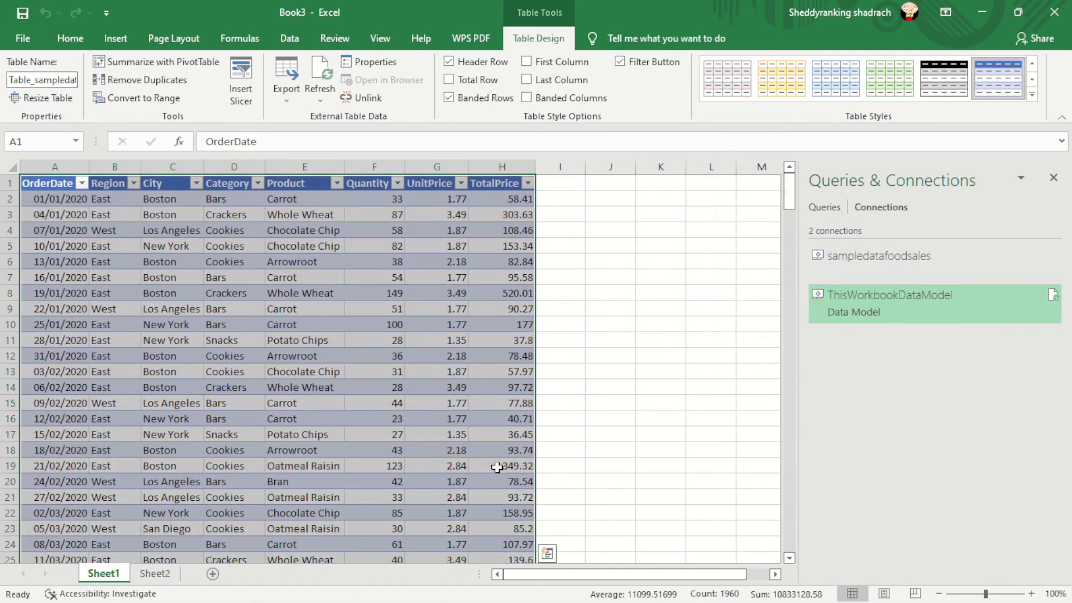
{"action": "left_click", "coordinate": [153, 575]}
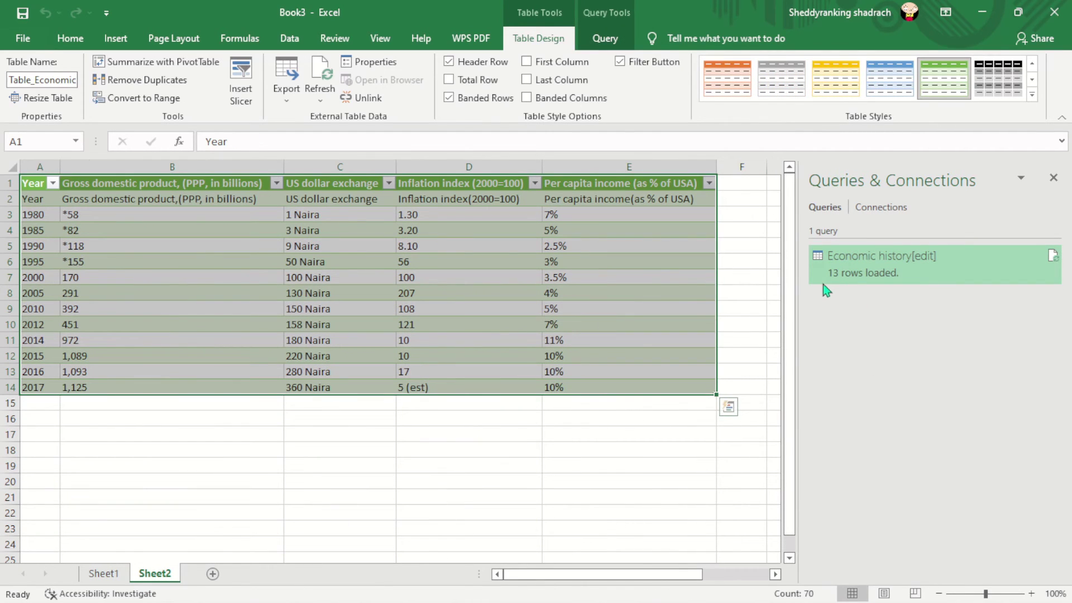
{"action": "left_click_drag", "start_coordinate": [793, 267], "coordinate": [790, 307]}
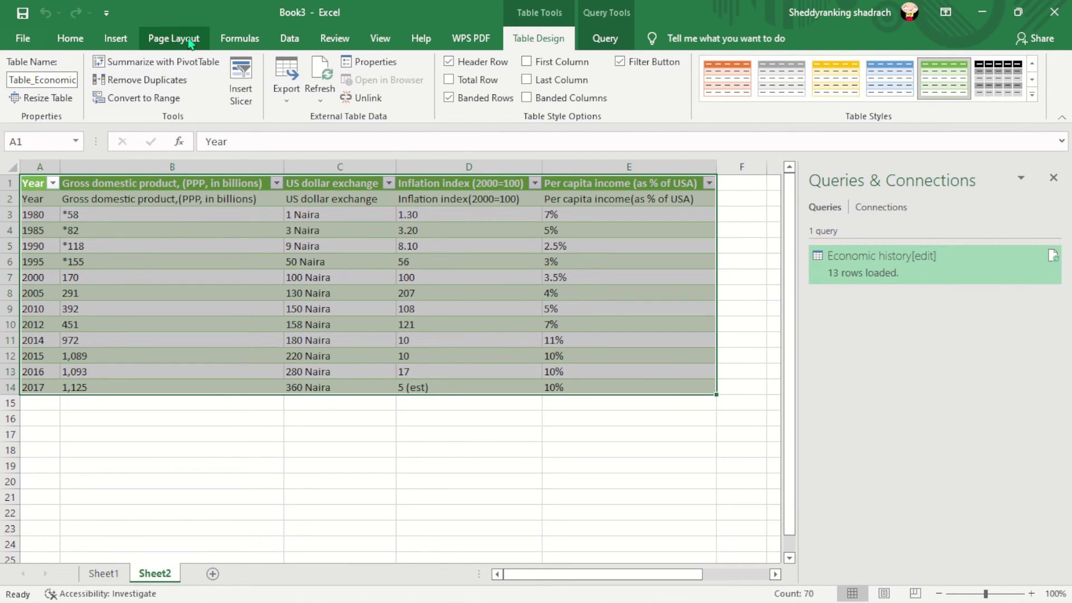
{"action": "left_click", "coordinate": [293, 41]}
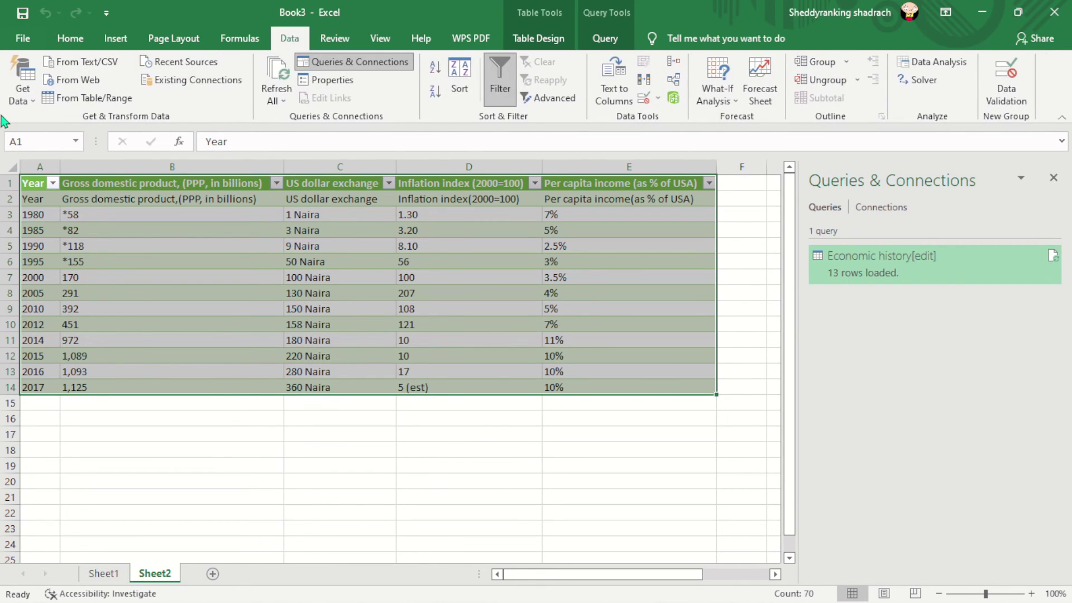
{"action": "left_click", "coordinate": [32, 101]}
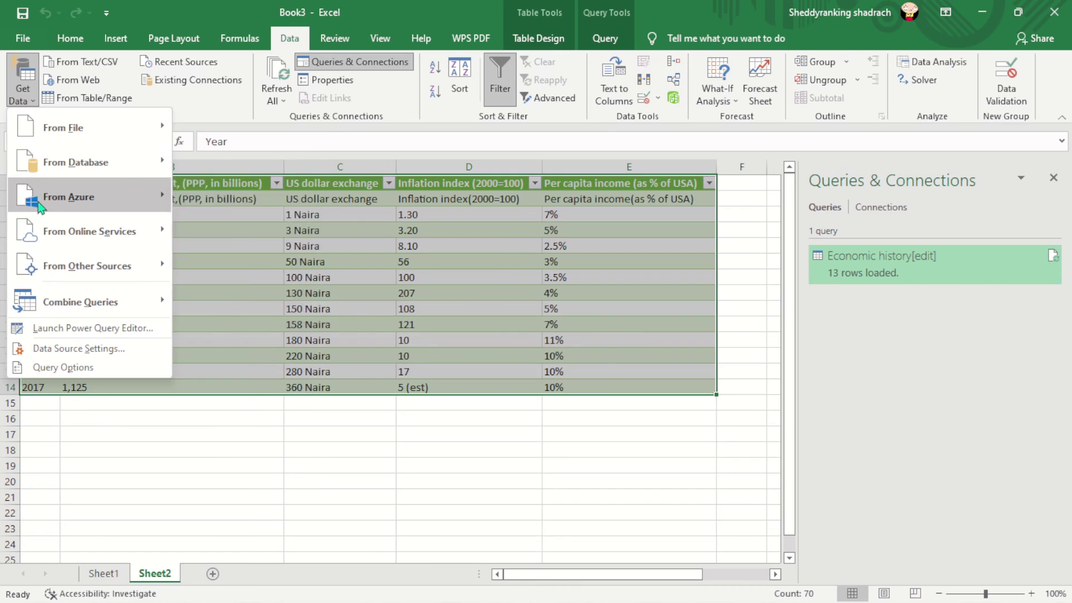
{"action": "mouse_move", "coordinate": [42, 207]}
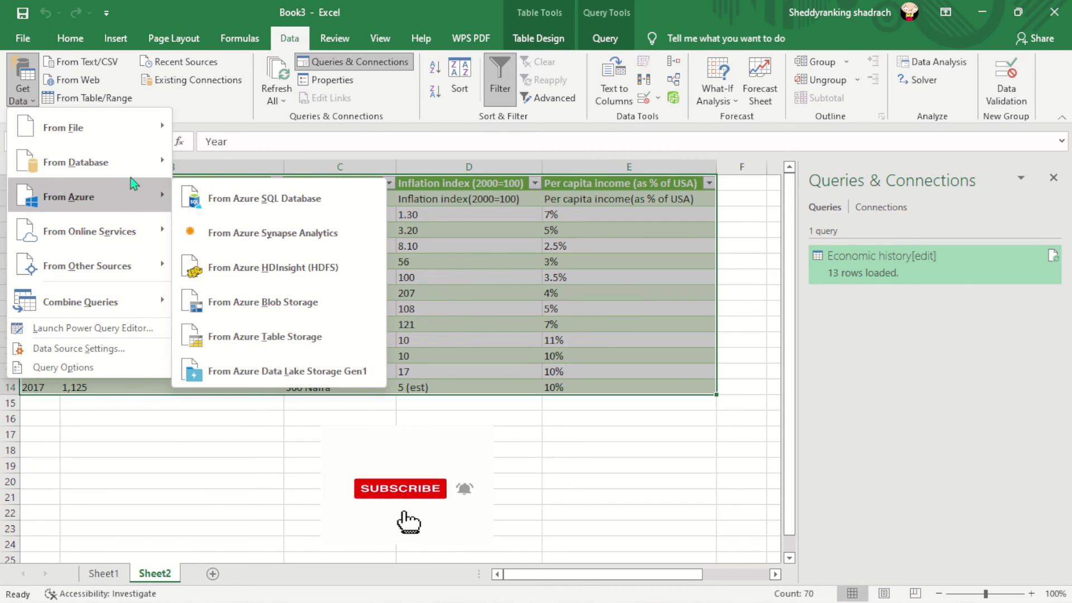
{"action": "mouse_move", "coordinate": [113, 165]}
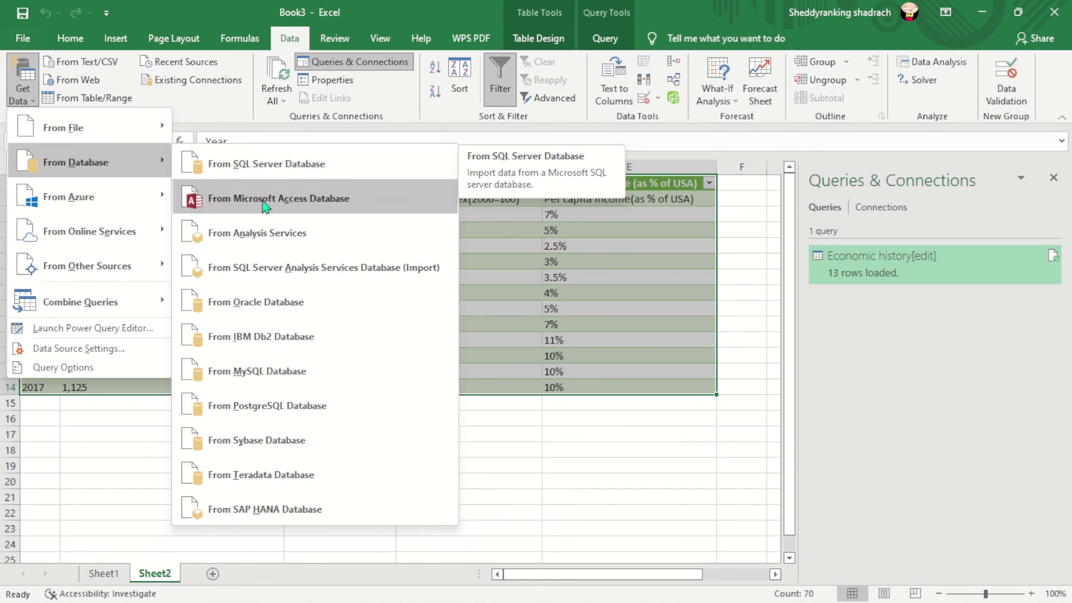
{"action": "mouse_move", "coordinate": [110, 300]}
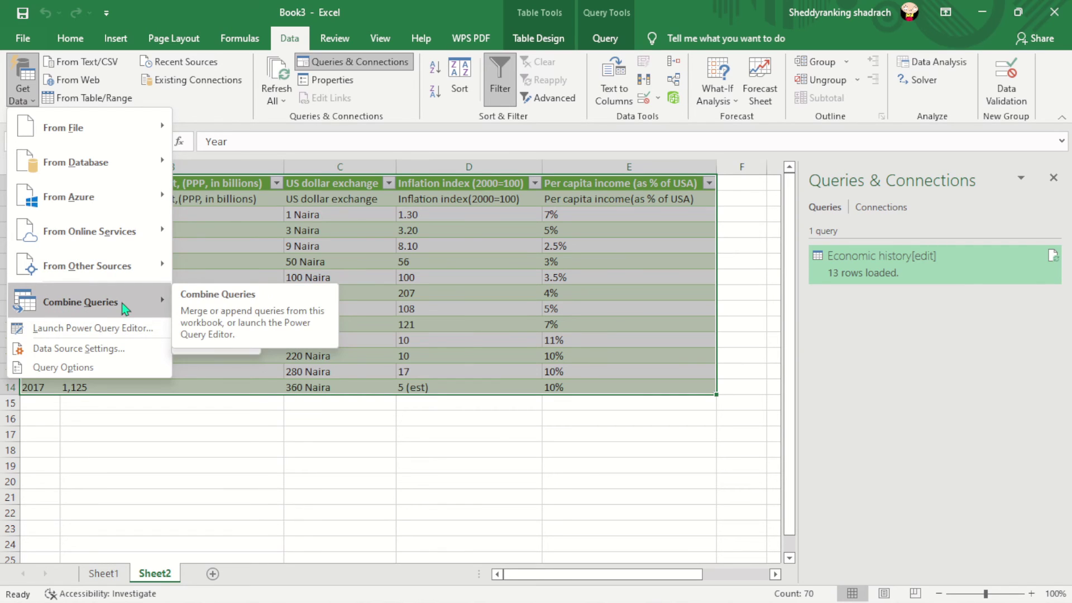
{"action": "mouse_move", "coordinate": [112, 266]}
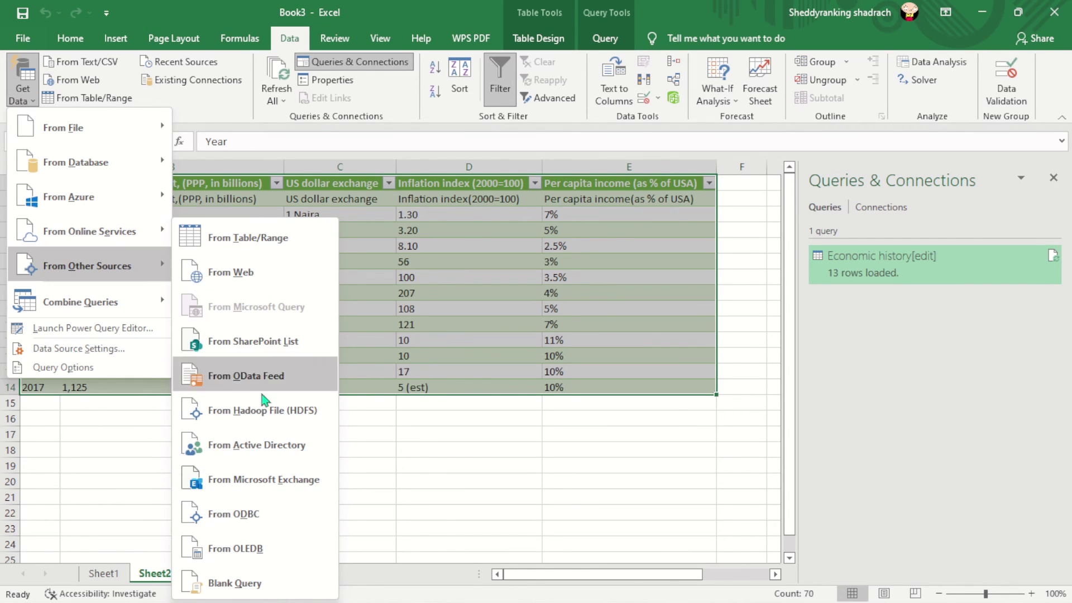
{"action": "mouse_move", "coordinate": [82, 234]}
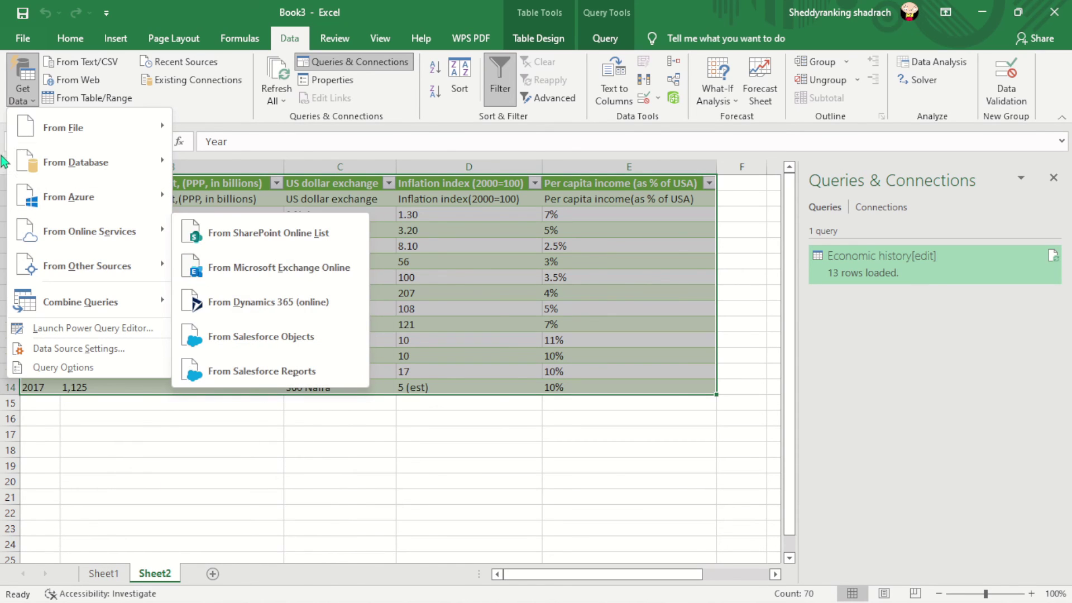
{"action": "left_click", "coordinate": [456, 476]}
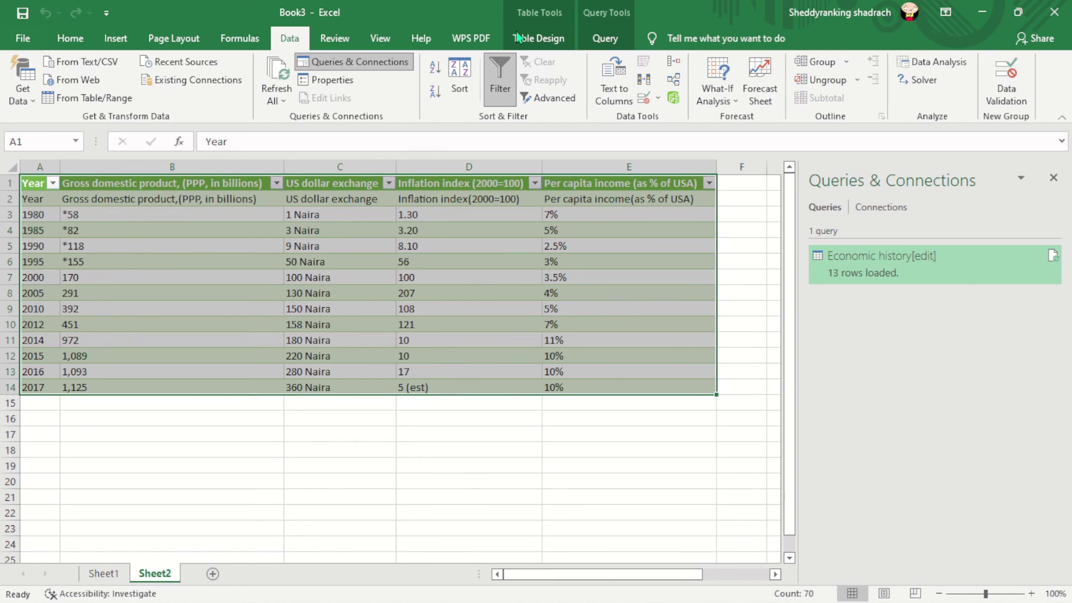
{"action": "left_click", "coordinate": [191, 90]}
{"action": "left_click", "coordinate": [524, 278]}
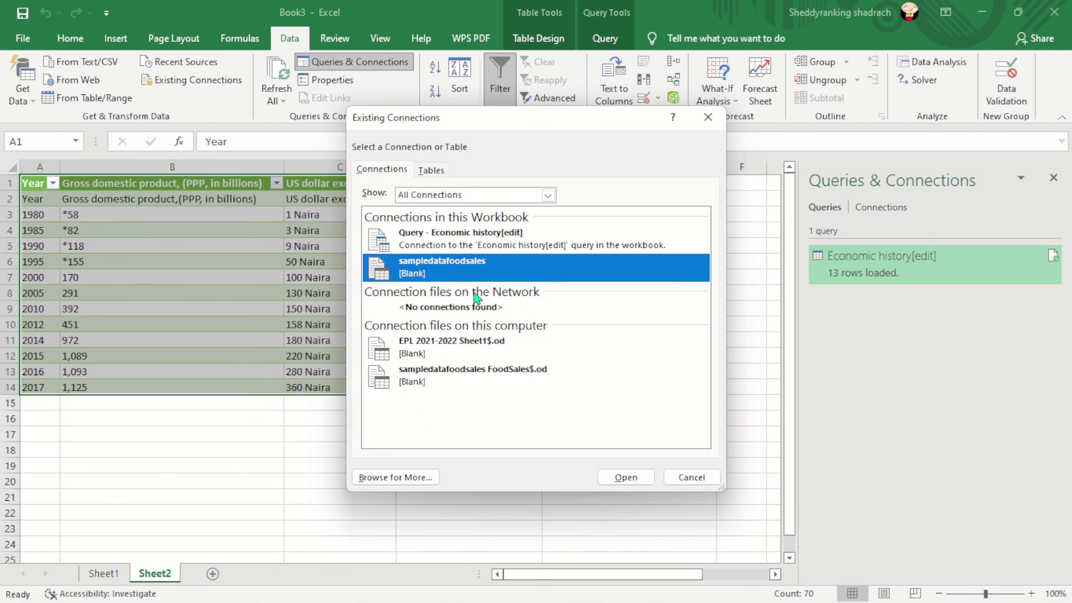
{"action": "left_click", "coordinate": [539, 237]}
{"action": "left_click", "coordinate": [500, 281]}
{"action": "left_click", "coordinate": [494, 239]}
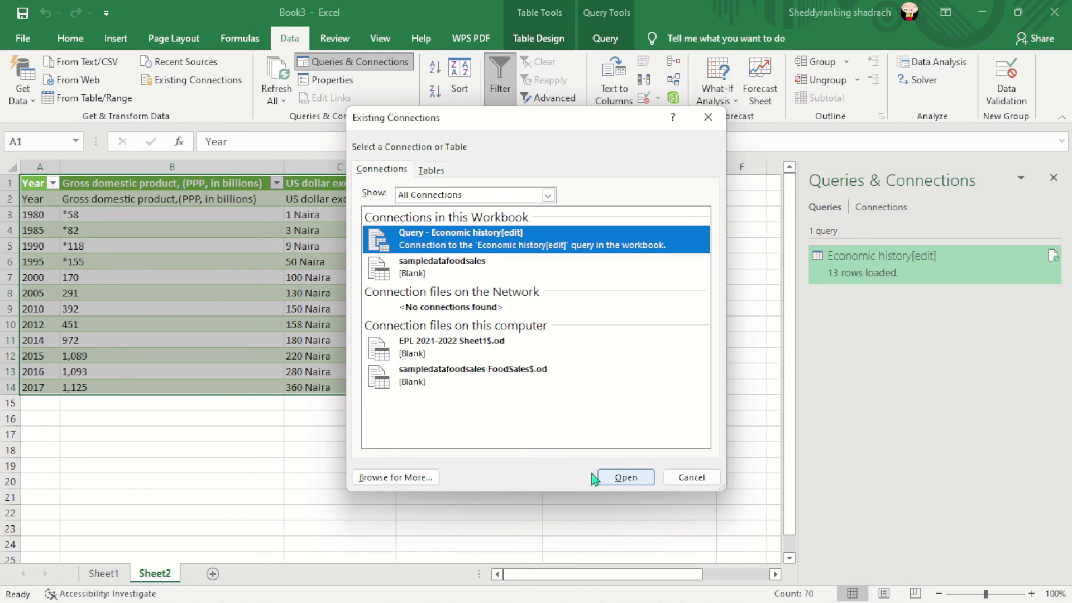
{"action": "left_click", "coordinate": [706, 477]}
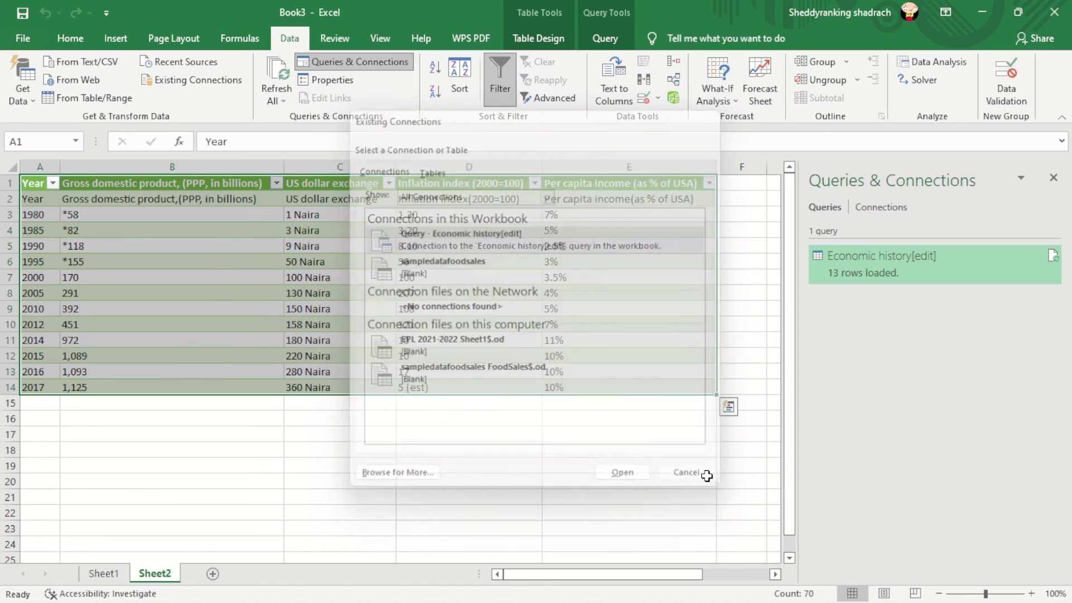
{"action": "left_click_drag", "start_coordinate": [581, 577], "coordinate": [558, 577]}
{"action": "left_click_drag", "start_coordinate": [794, 361], "coordinate": [795, 359]}
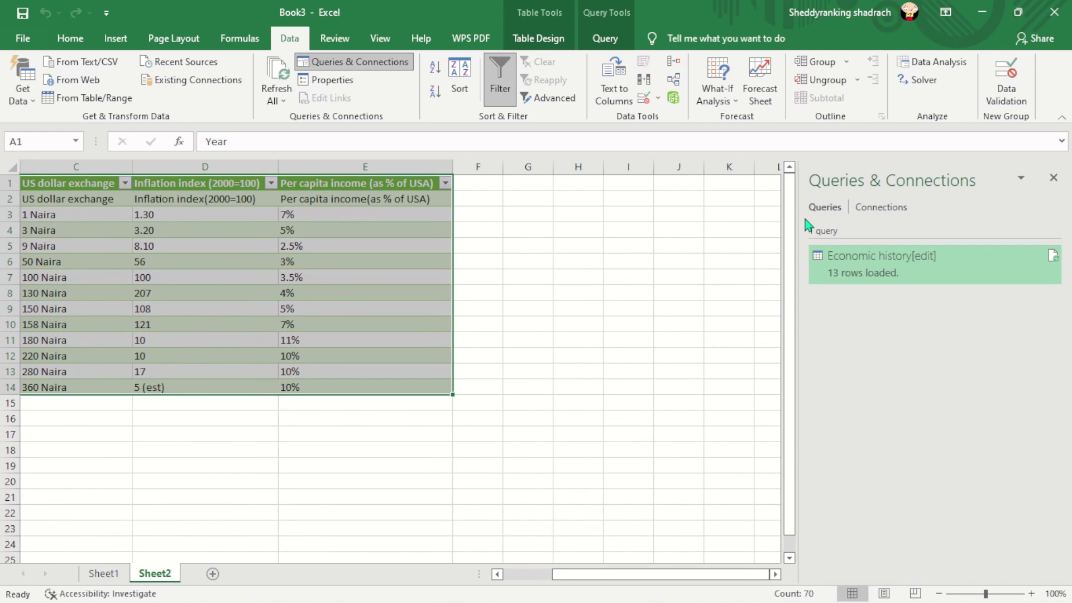
{"action": "left_click", "coordinate": [112, 575]}
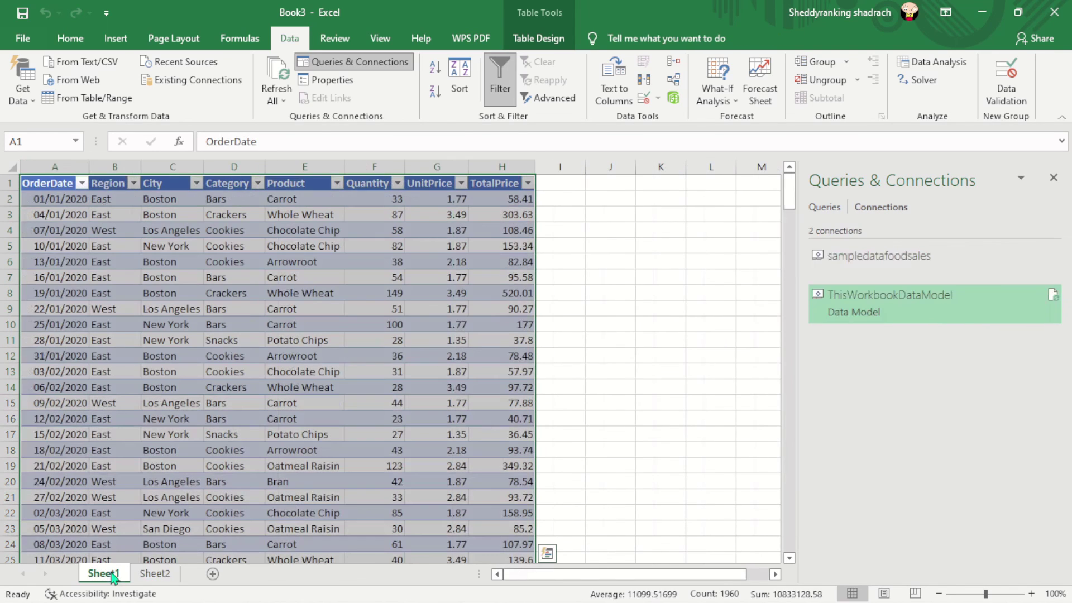
{"action": "mouse_move", "coordinate": [789, 206]}
{"action": "left_mouse_down"}
{"action": "mouse_move", "coordinate": [789, 331]}
{"action": "mouse_move", "coordinate": [791, 184]}
{"action": "left_mouse_up"}
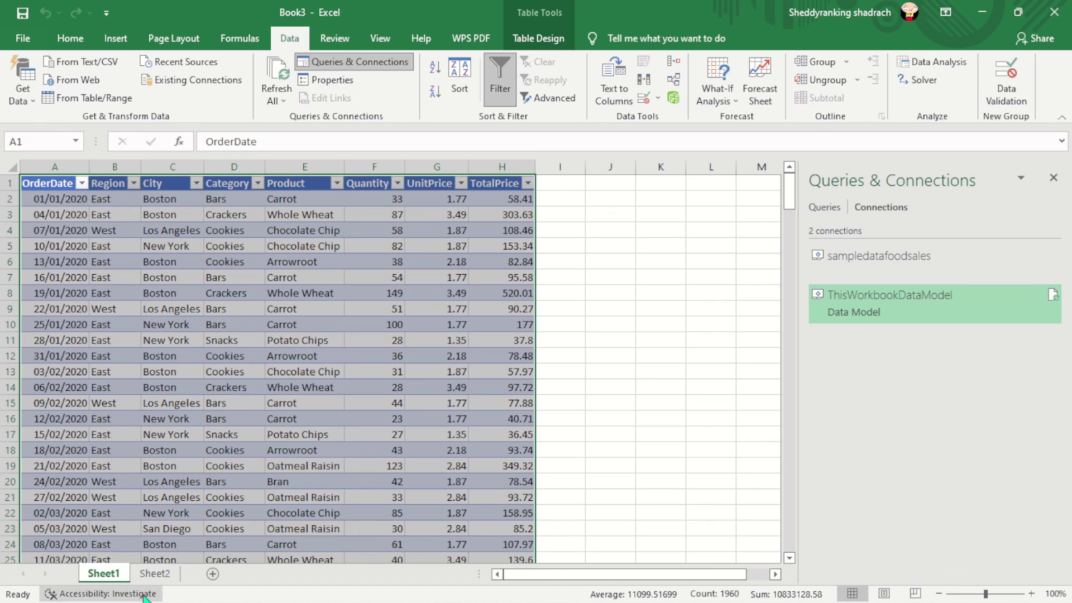
{"action": "left_click", "coordinate": [152, 577]}
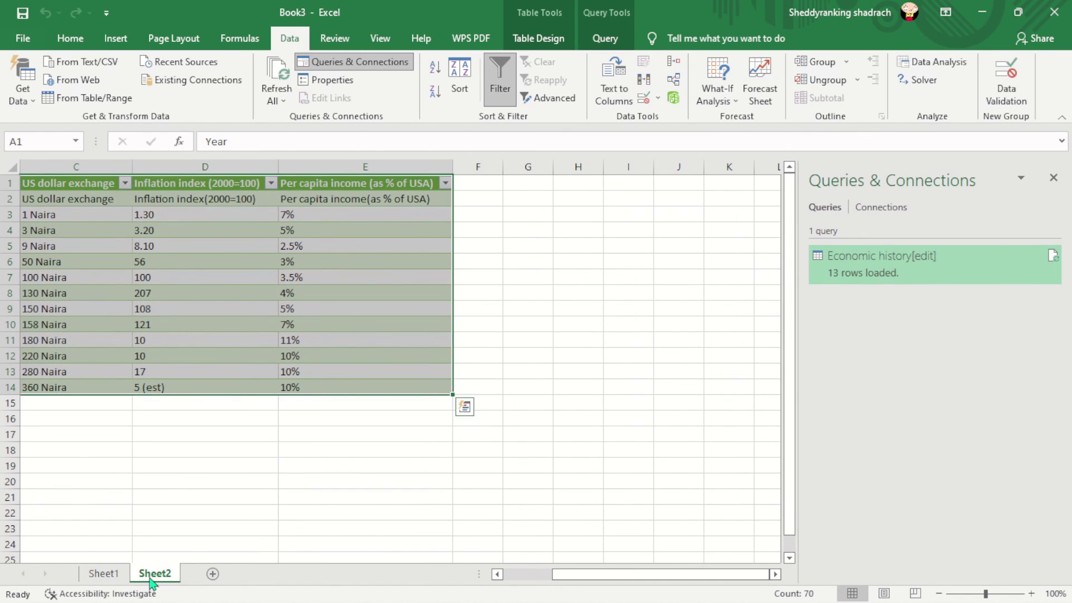
{"action": "left_click_drag", "start_coordinate": [789, 311], "coordinate": [447, 480]}
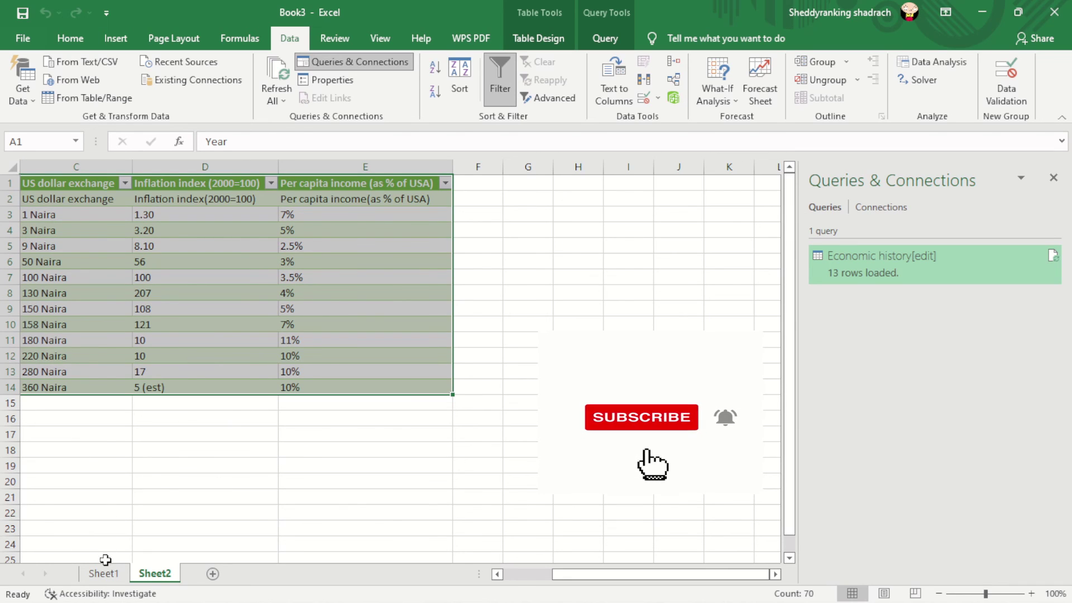